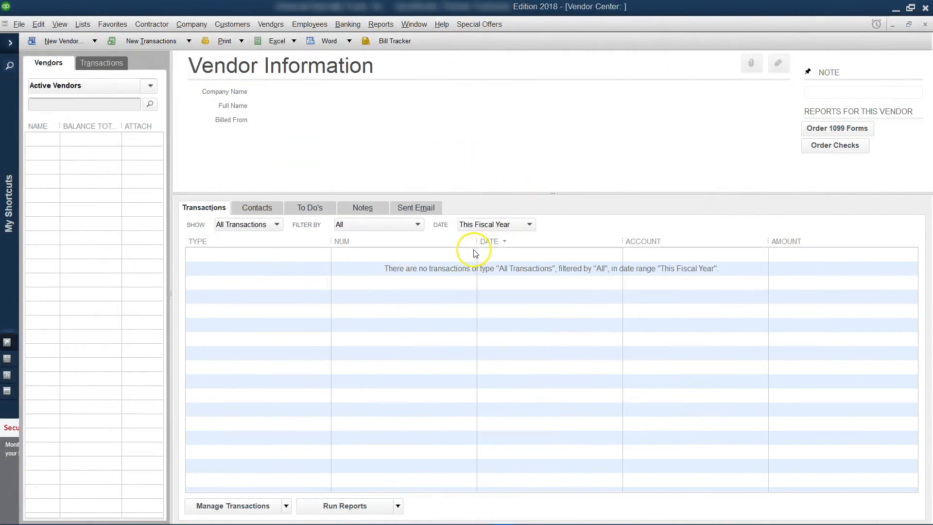
left_click(447, 334)
left_click(403, 346)
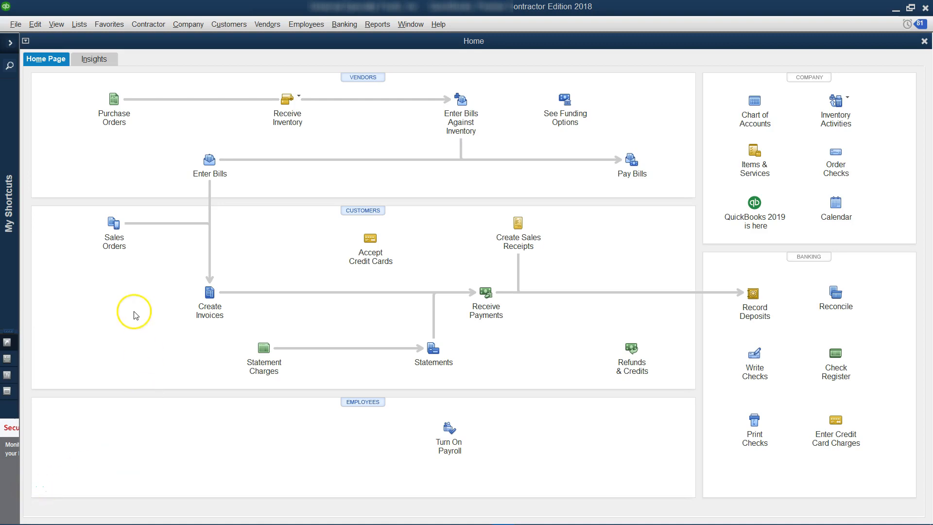
Step: Start a list export to IIF files and include every list from Chart of Accounts through Class List
left_click(16, 25)
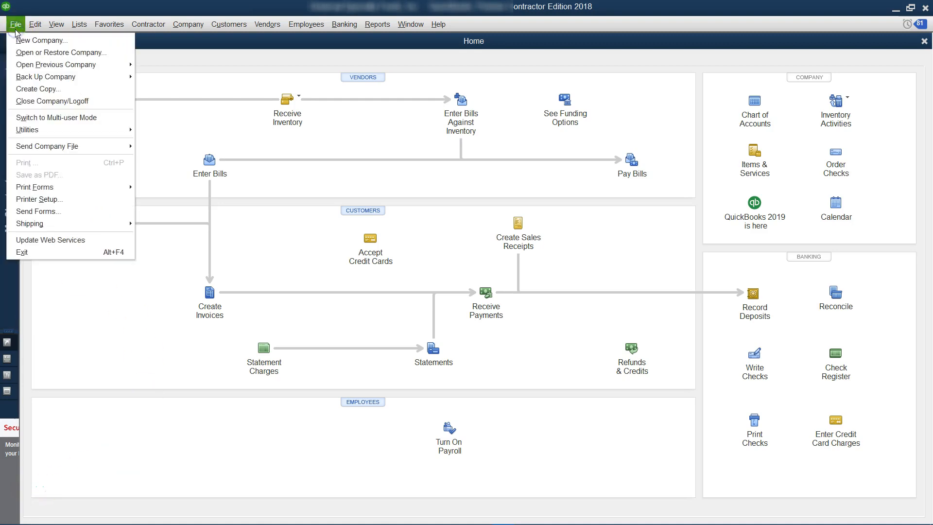
mouse_move(45, 138)
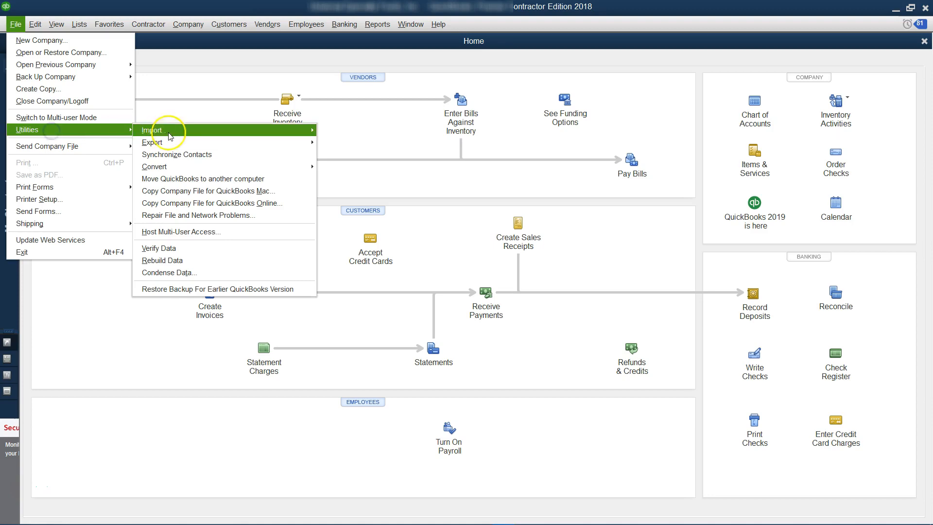
mouse_move(203, 146)
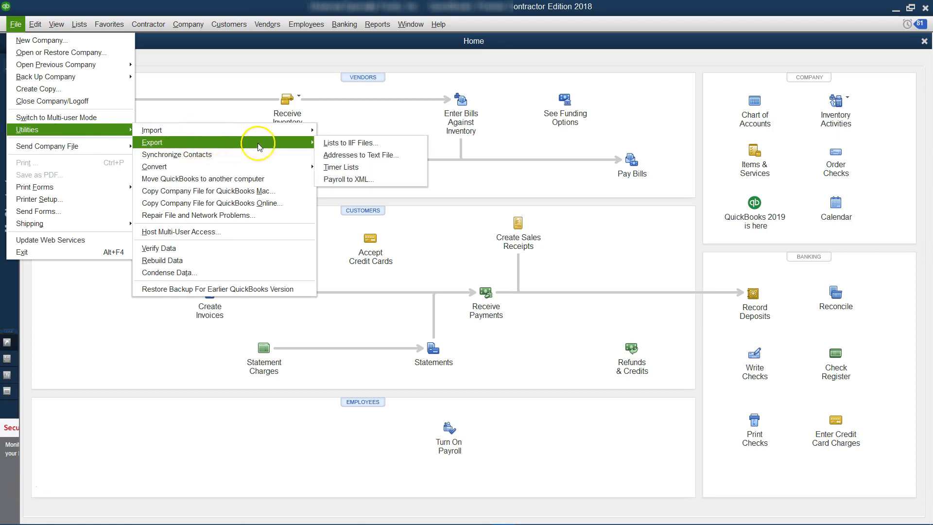
left_click(386, 143)
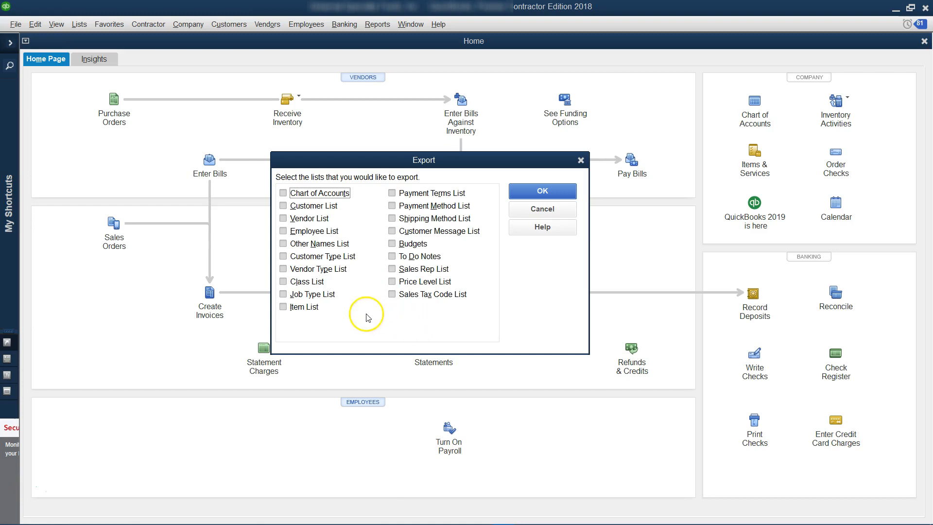
left_click(282, 207)
left_click(283, 219)
left_click(283, 232)
left_click(284, 245)
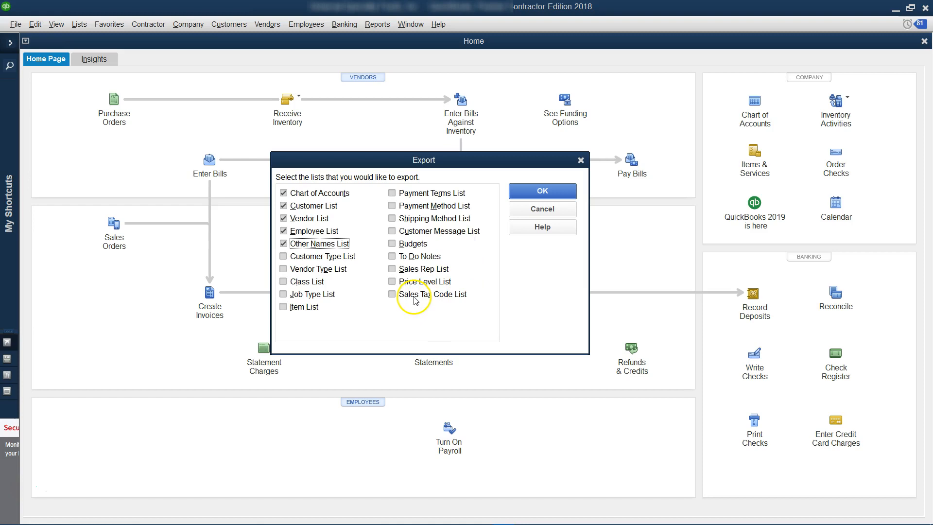
left_click(283, 257)
left_click(284, 269)
left_click(284, 282)
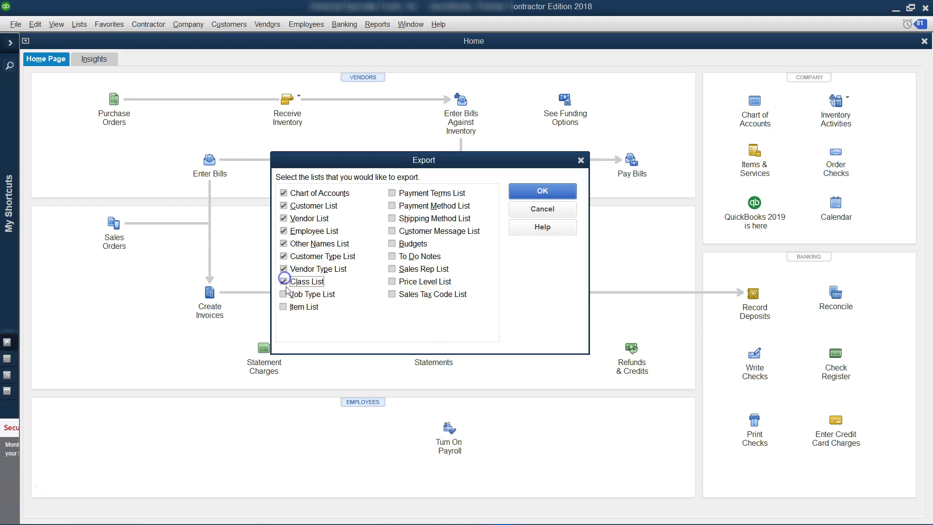
Step: Include the Job Type List and every list from Payment Terms List through Sales Tax Code List, leaving out Item List
left_click(393, 294)
left_click(392, 281)
left_click(392, 269)
left_click(393, 257)
left_click(392, 244)
left_click(392, 231)
left_click(393, 218)
left_click(393, 206)
left_click(393, 194)
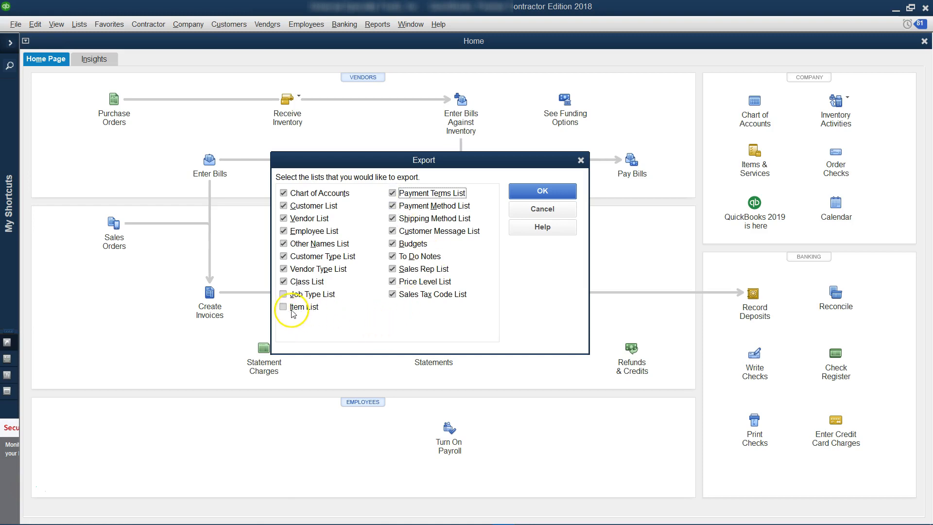
left_click(284, 294)
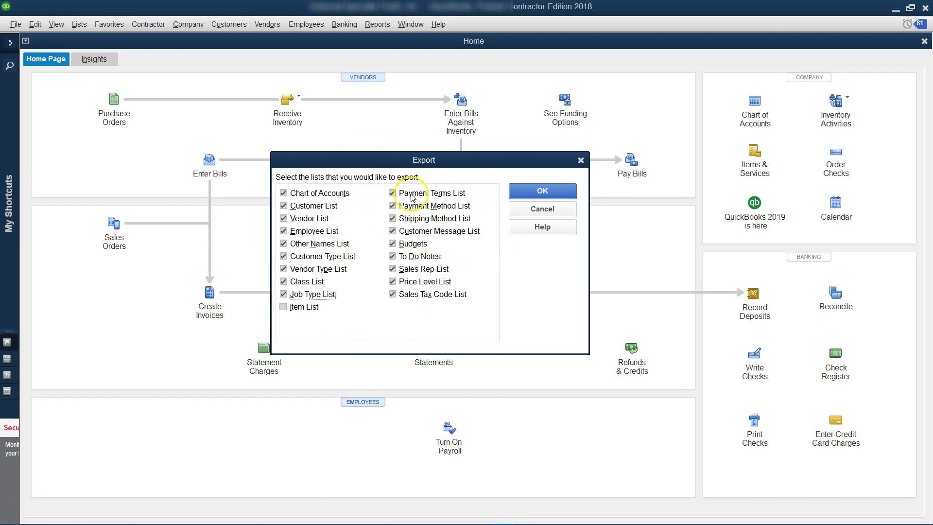
Step: Confirm the selected lists and save the IIF export to the Desktop under the name Lists
left_click(555, 192)
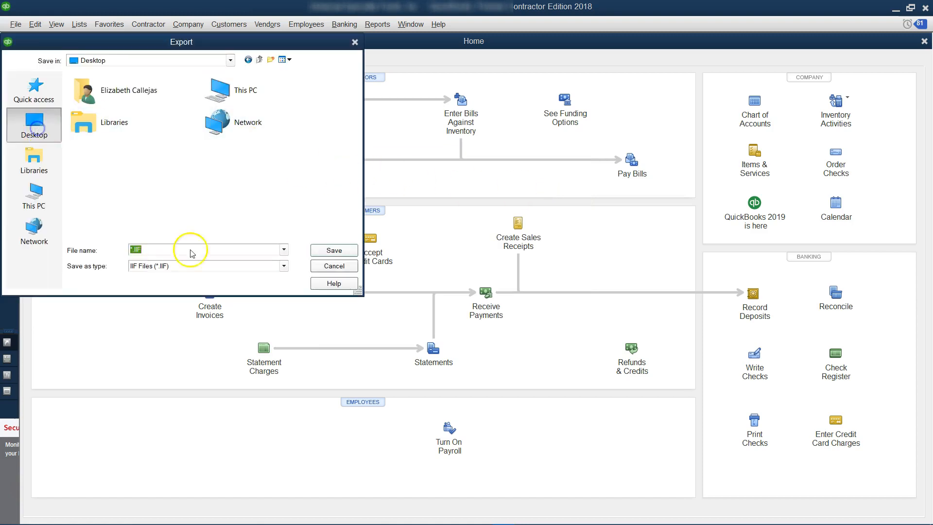
left_click(169, 250)
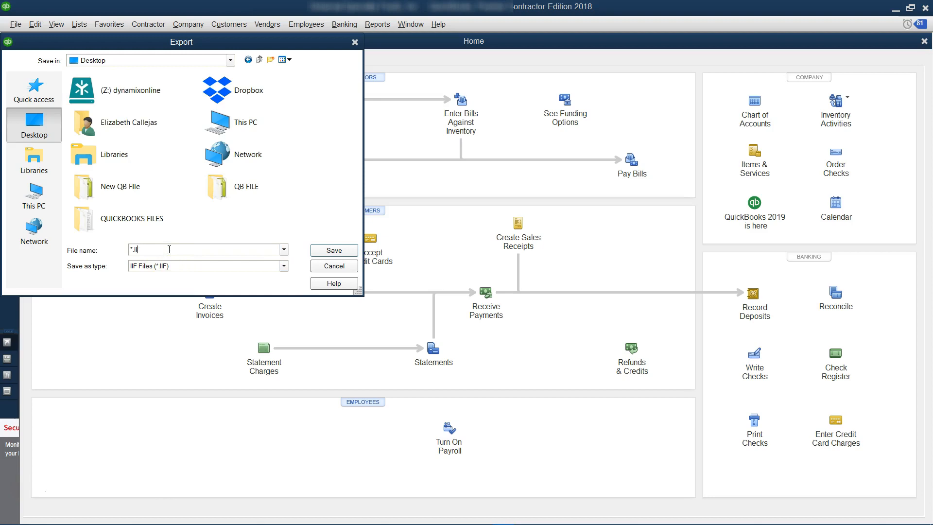
type("Lists")
left_click(340, 251)
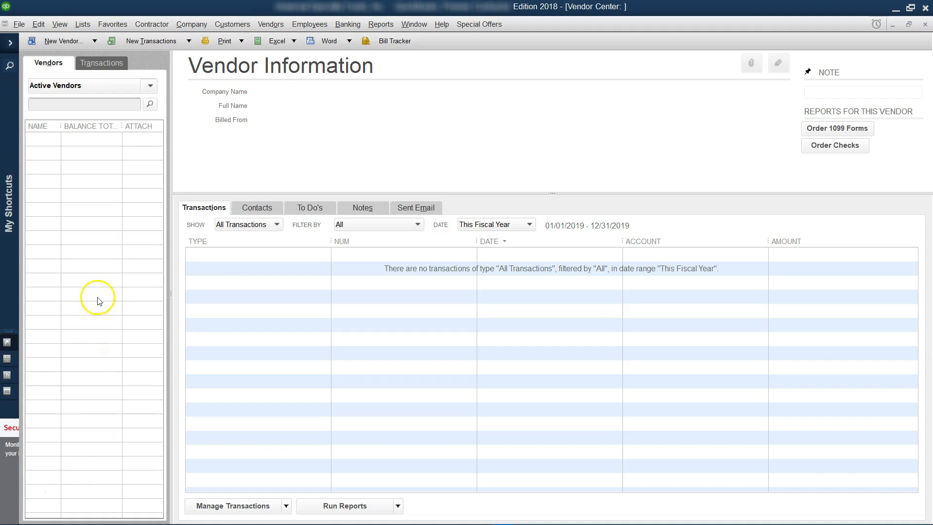
Step: Import the Lists.IIF file from the Desktop into the new company file
left_click(22, 22)
mouse_move(57, 131)
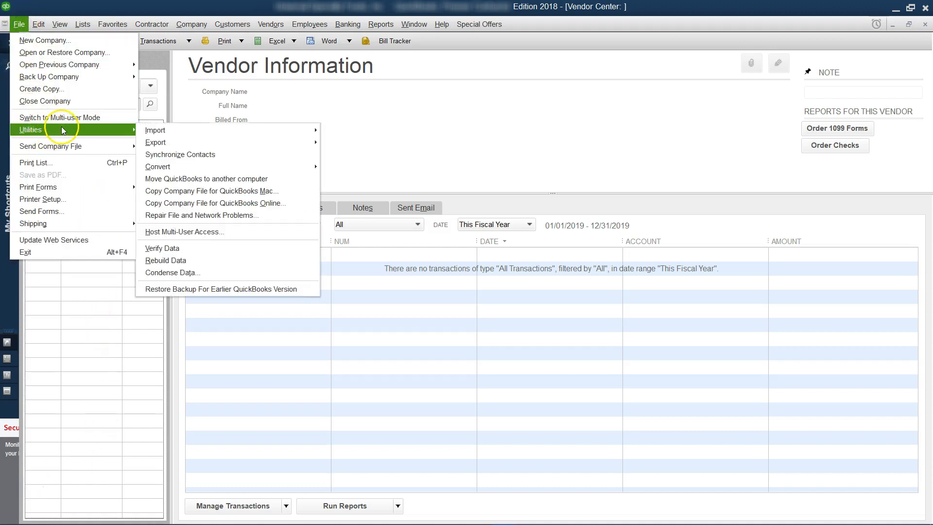
mouse_move(302, 130)
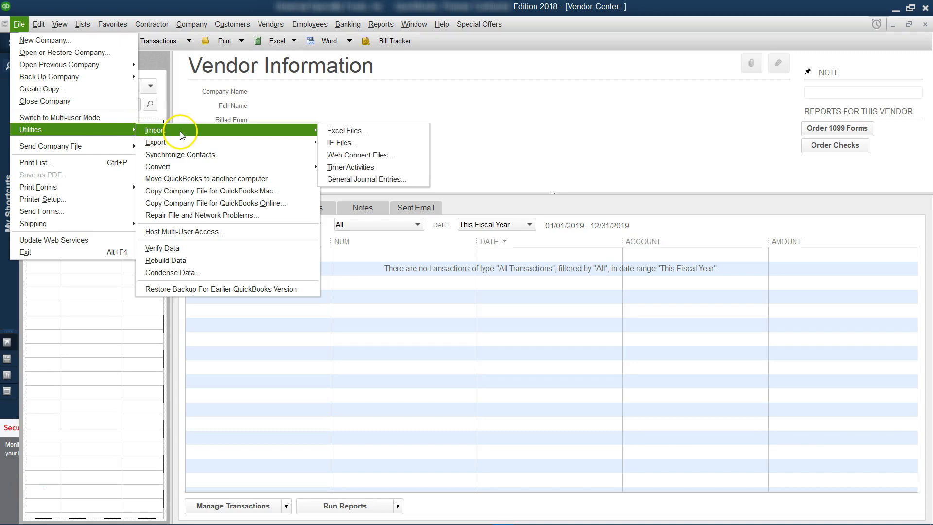
left_click(372, 141)
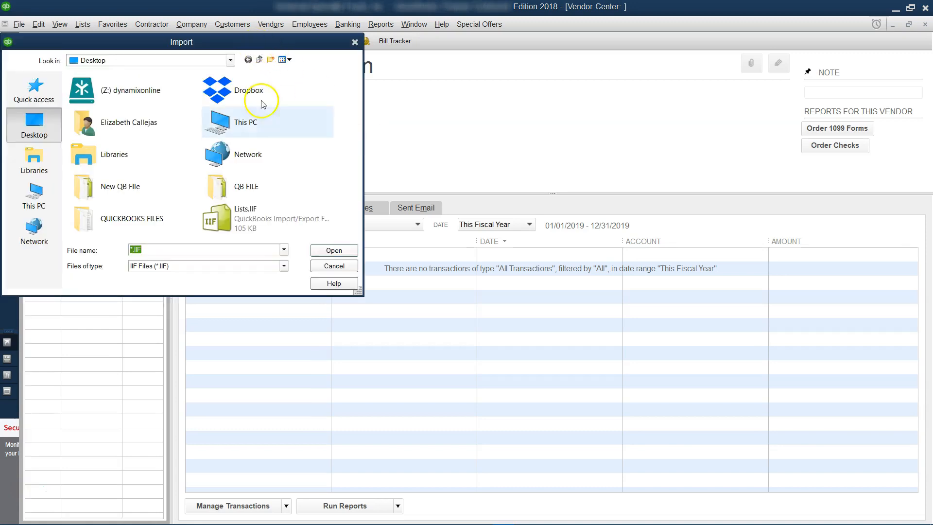
double_click(255, 217)
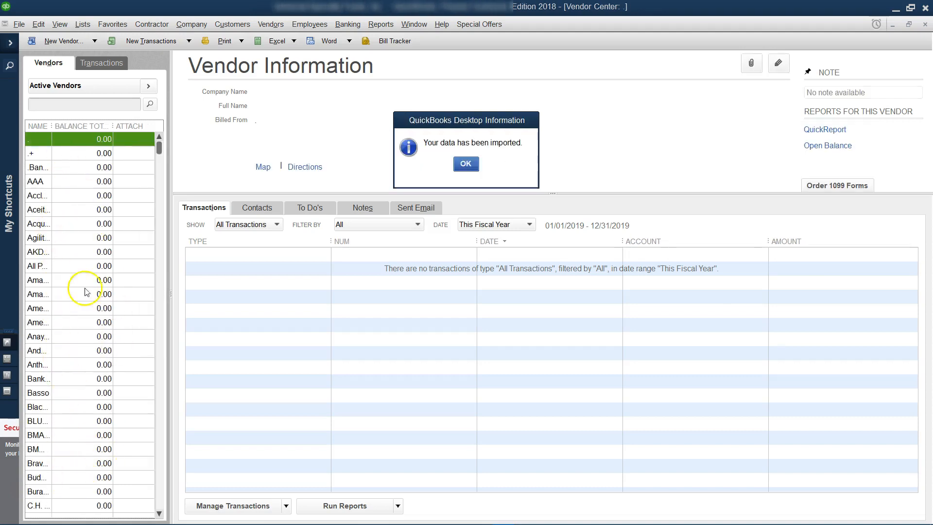
left_click(471, 164)
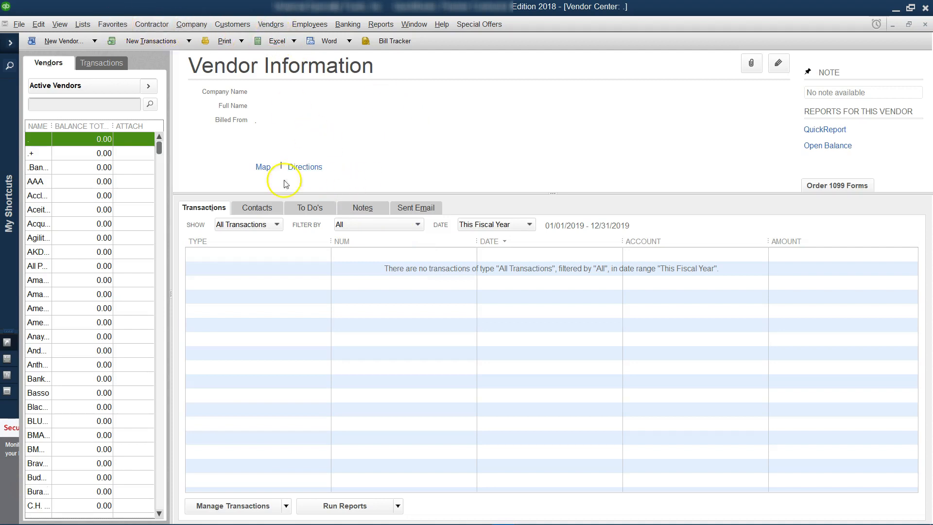
Step: Review the imported Chart of Accounts, close it and open the new company's Item List
left_click(79, 26)
left_click(94, 42)
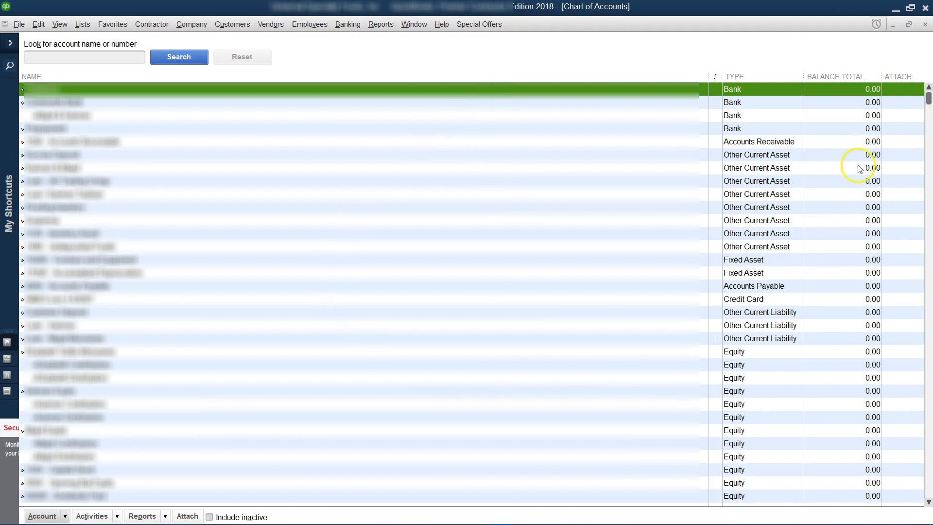
left_click(925, 24)
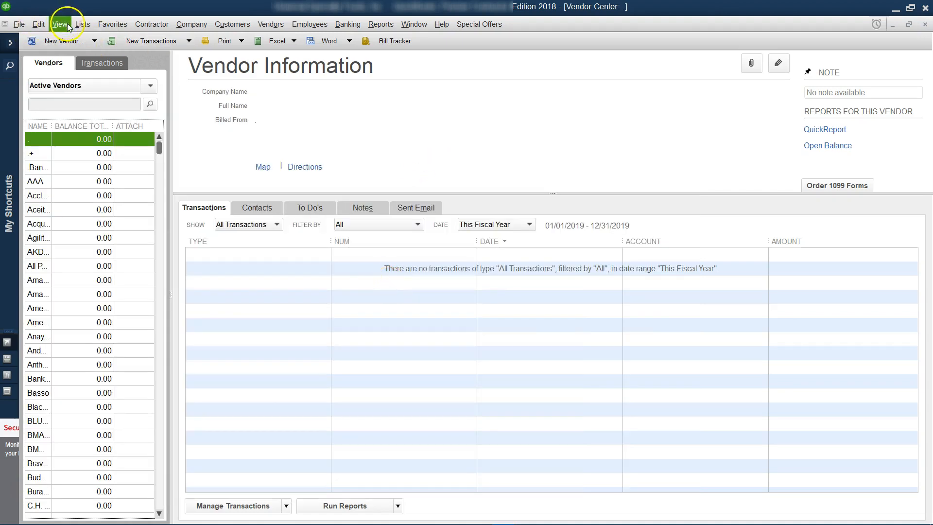
left_click(82, 24)
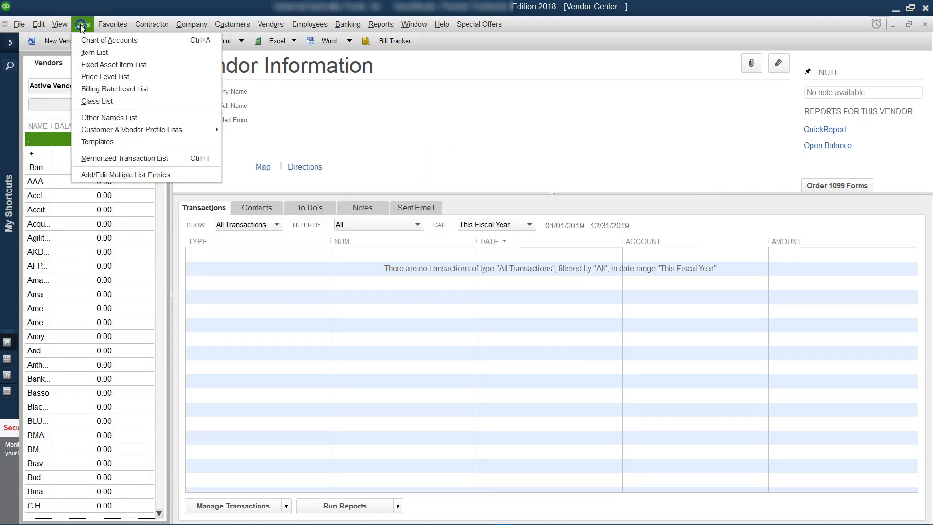
left_click(156, 54)
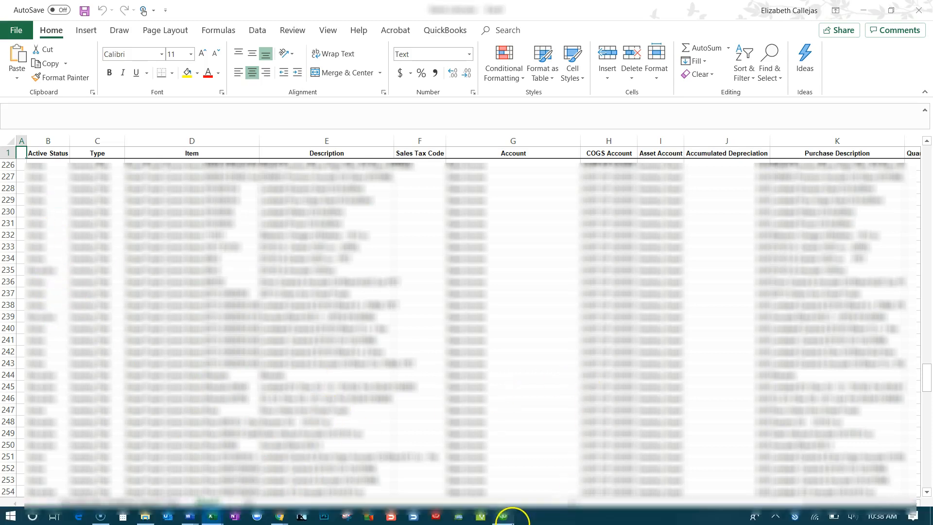
Step: Switch from Excel to QuickBooks and export all items from the original company's Item List to Excel
left_click(508, 515)
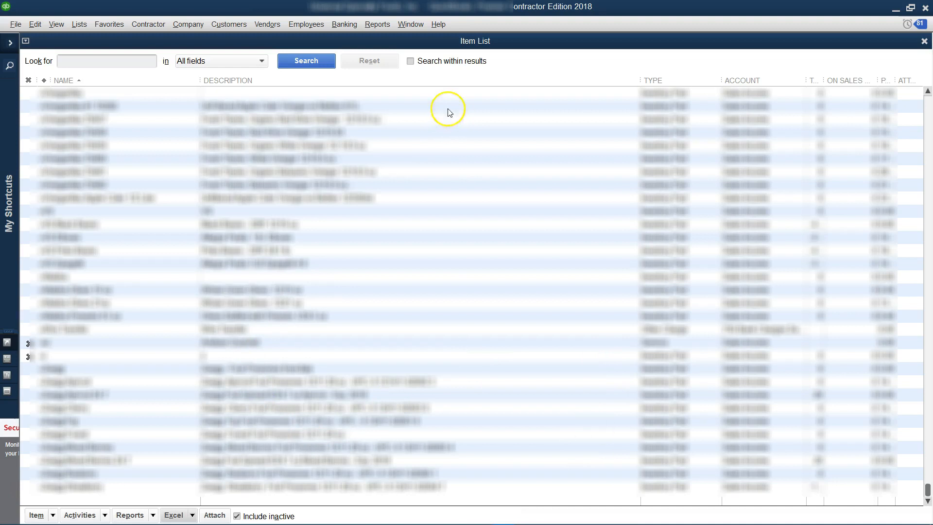
left_click(80, 24)
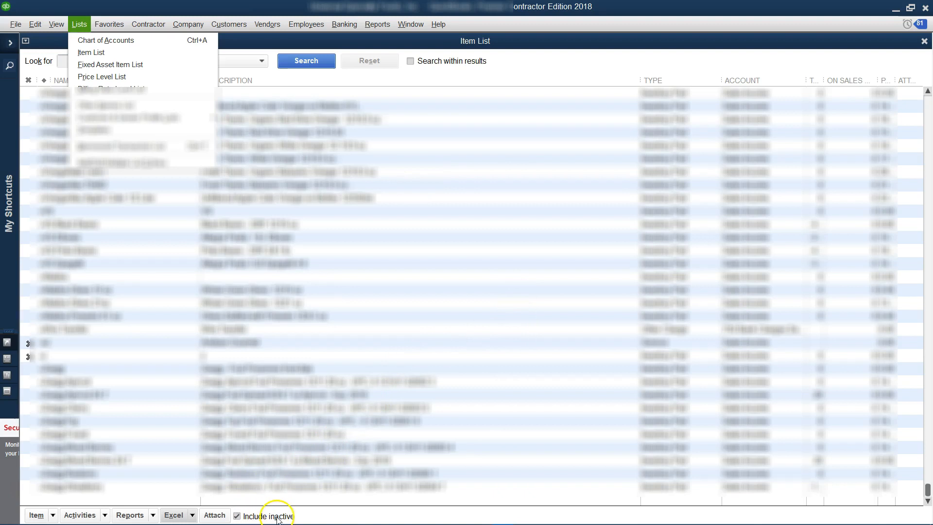
left_click(192, 516)
left_click(192, 516)
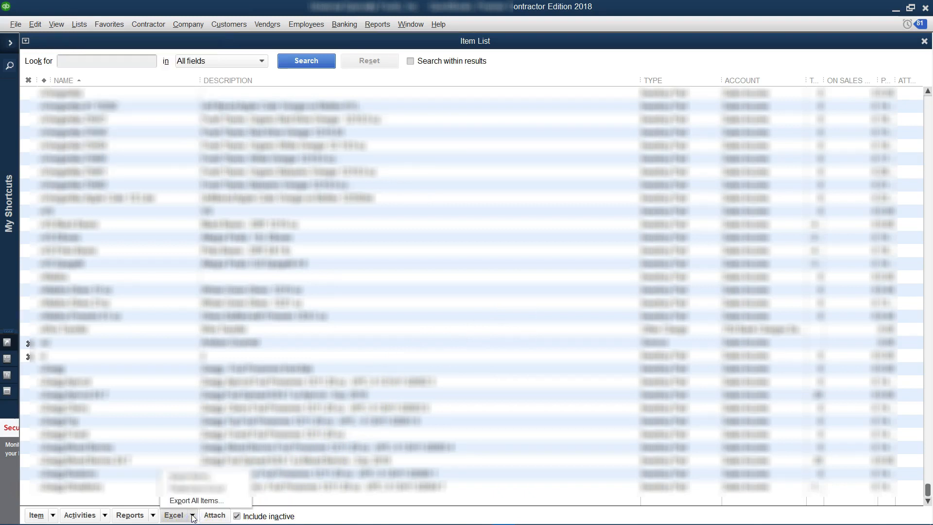
left_click(196, 501)
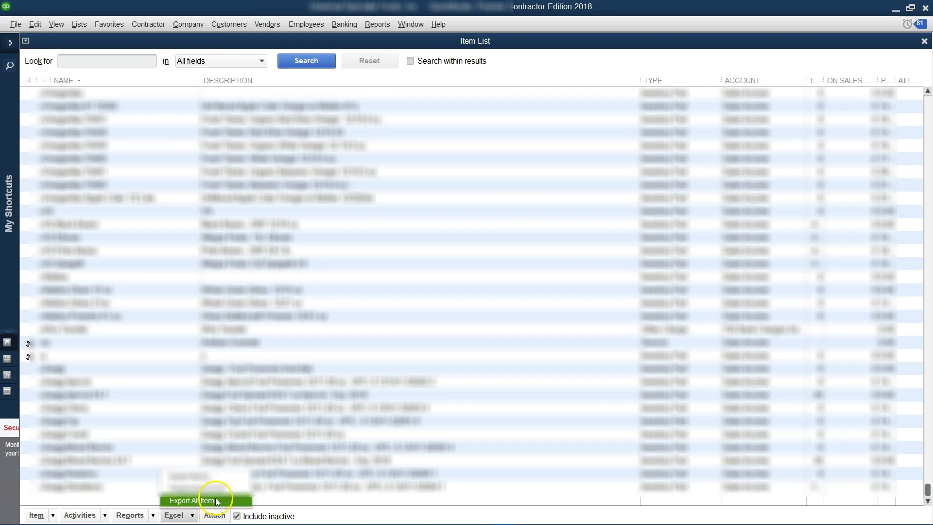
left_click(235, 499)
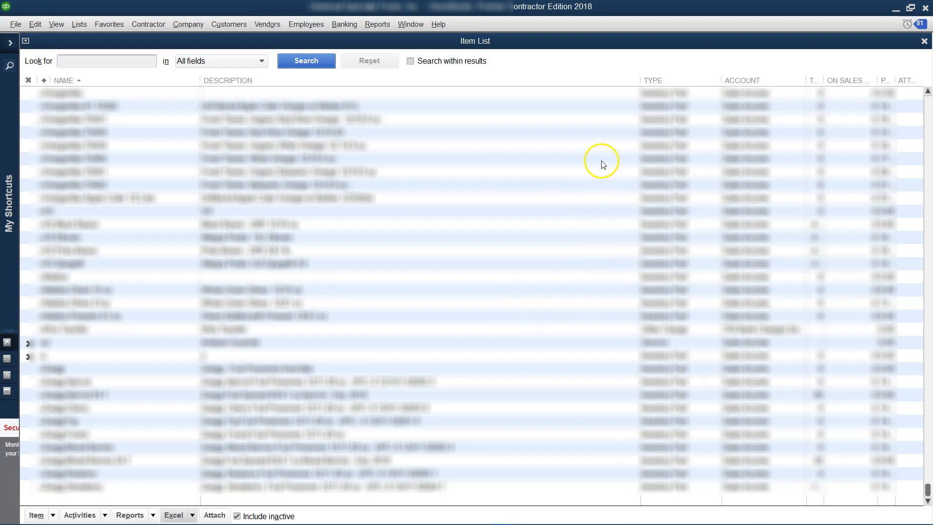
left_click(334, 149)
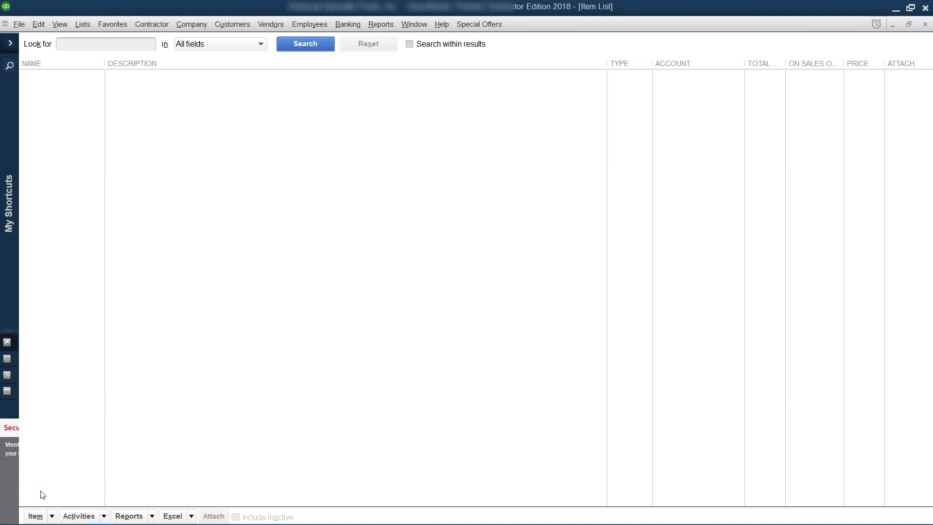
Step: Open Add/Edit Multiple List Entries from the new company's empty Item List and choose the Non-Inventory Parts list
left_click(192, 516)
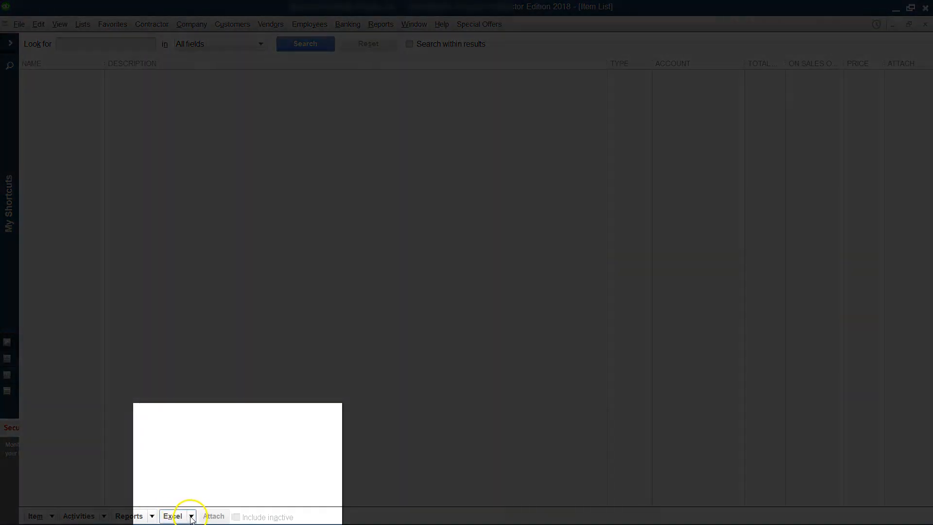
left_click(193, 487)
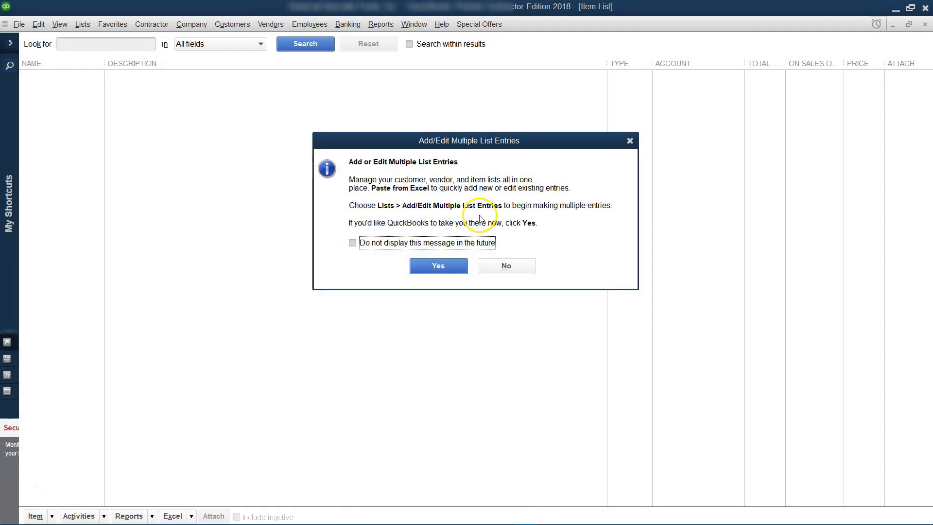
left_click(439, 266)
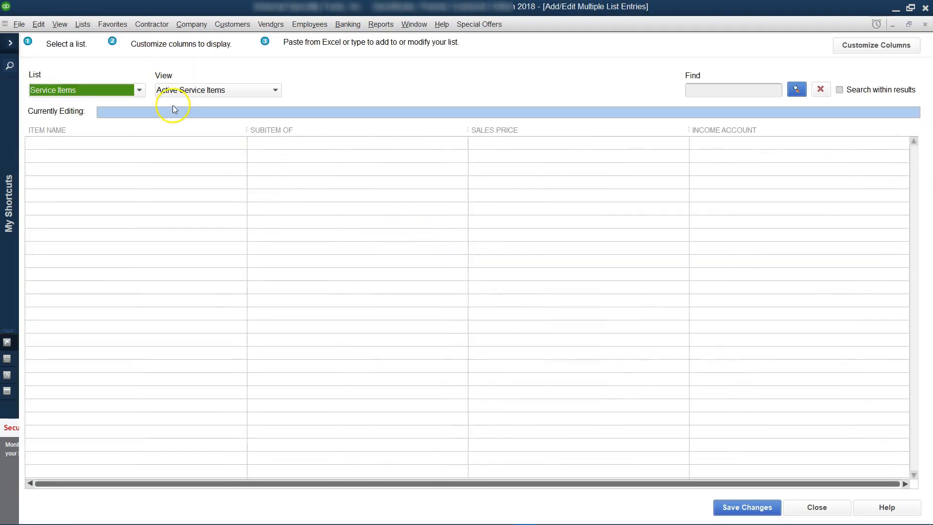
left_click(140, 91)
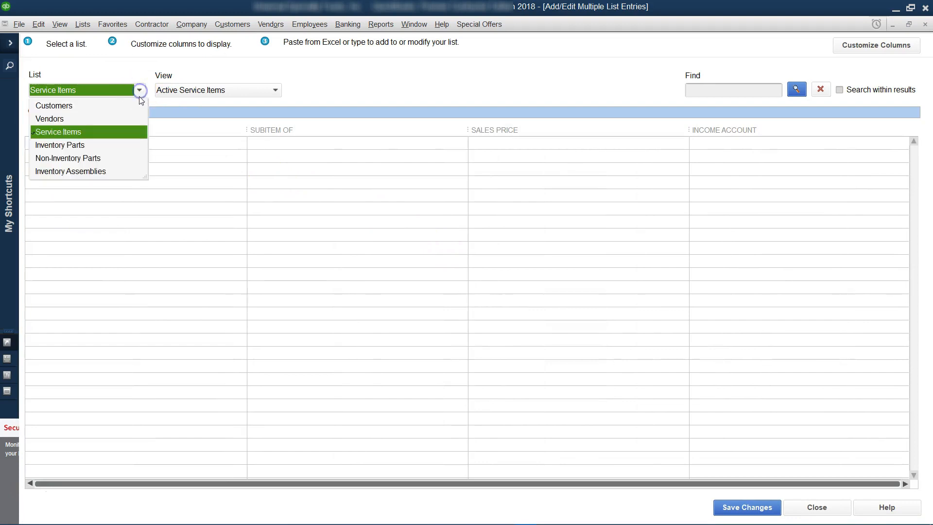
left_click(77, 158)
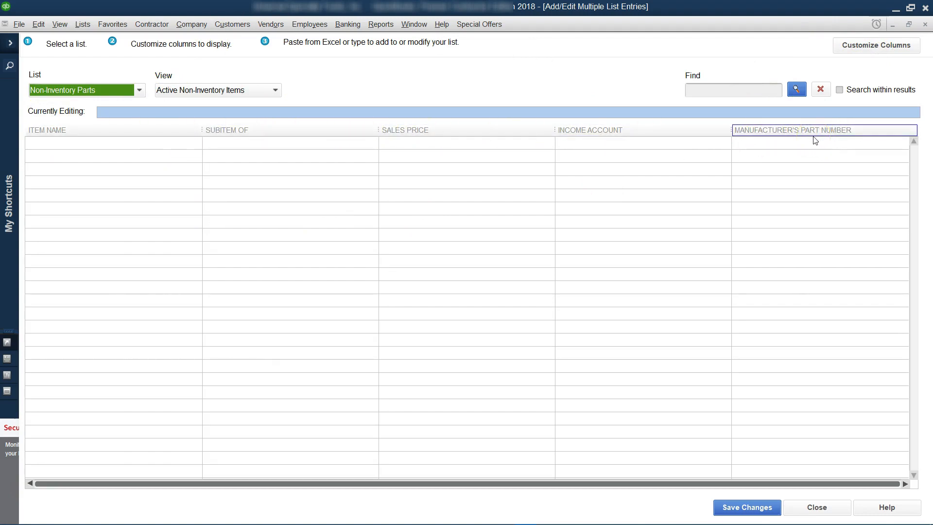
Step: Add all available columns, from Full Item Name through Inactive, to the chosen columns of the Non-Inventory Parts list
left_click(867, 46)
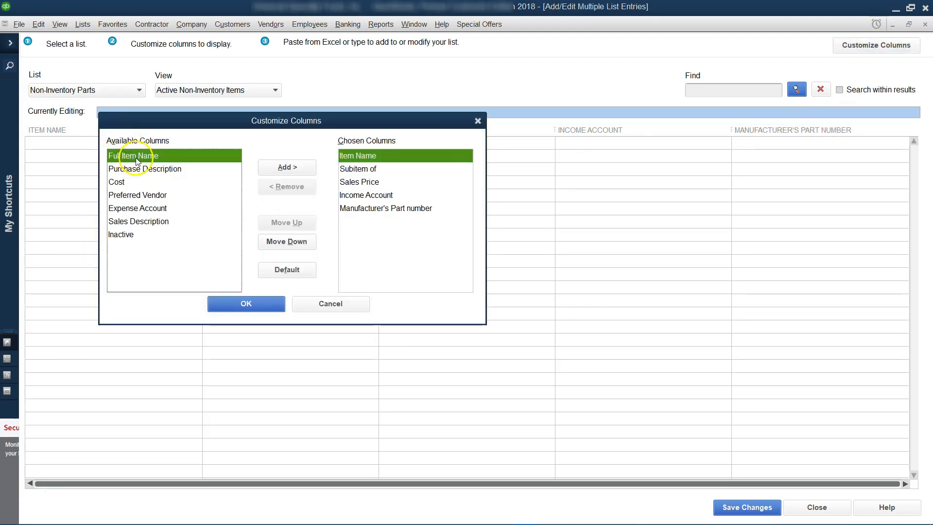
left_click(287, 167)
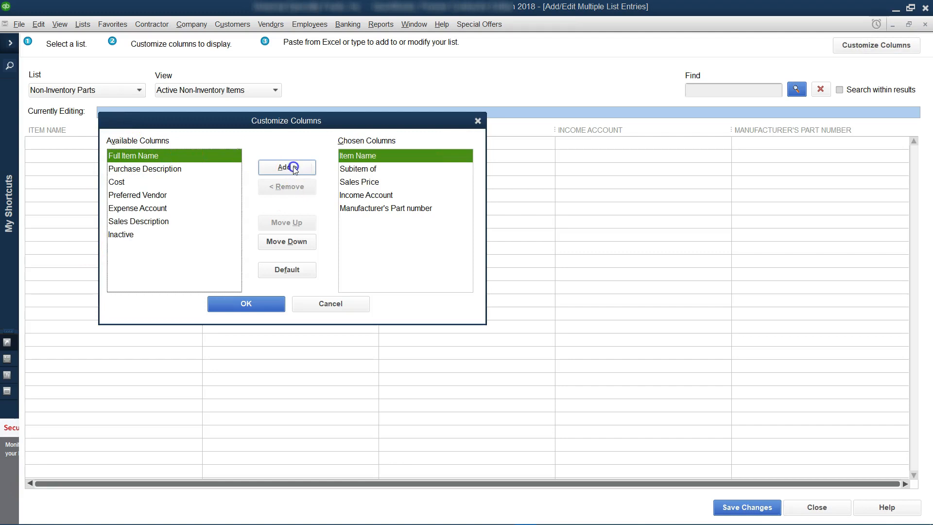
left_click(292, 167)
left_click(293, 166)
left_click(293, 167)
left_click(294, 167)
left_click(293, 167)
left_click(293, 166)
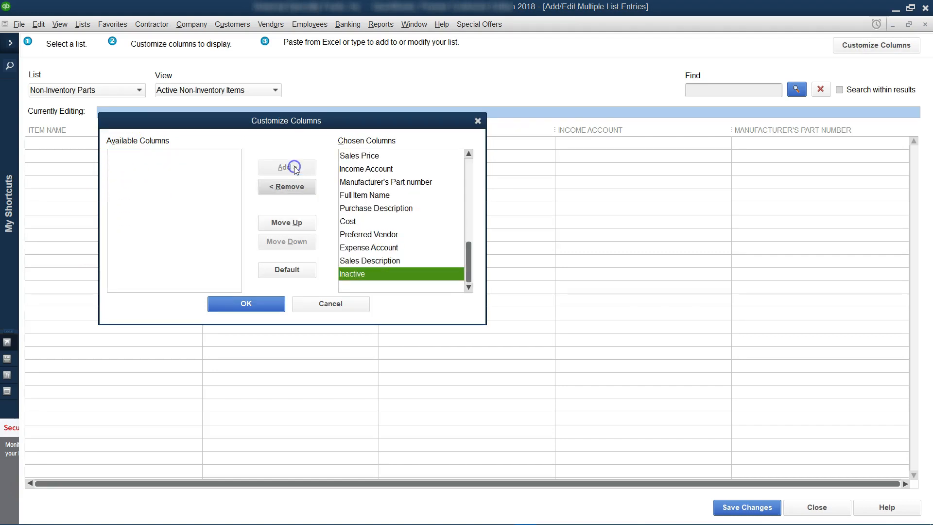
Step: Apply the chosen columns Inactive, Item Name, Sales Description, Income Account, Purchase Description, Preferred Vendor, Cost and Expense Account, and switch to the exported Excel sheet
left_click_drag(470, 219, 476, 162)
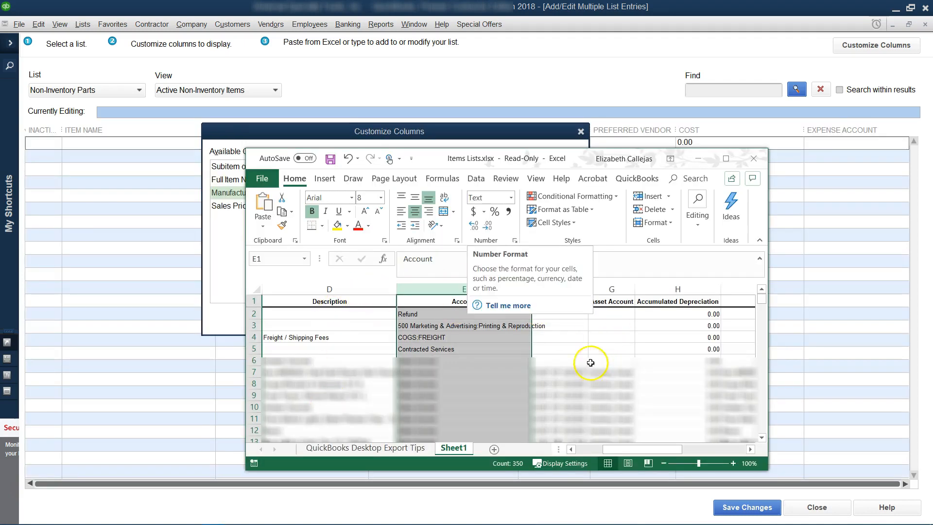
left_click(511, 129)
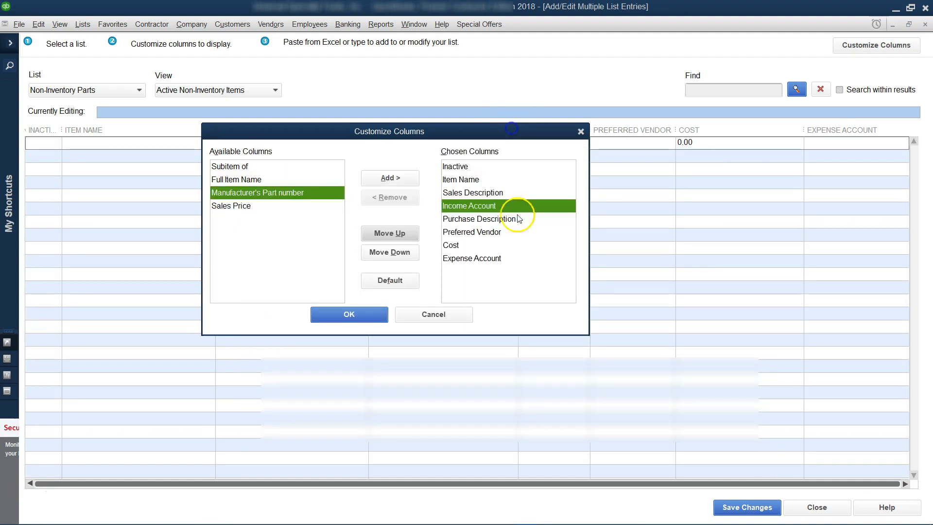
left_click(348, 314)
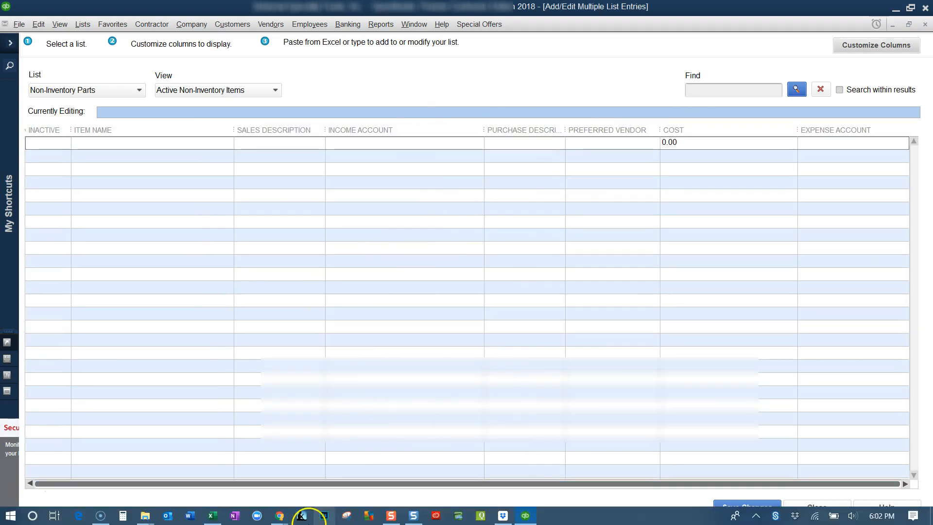
mouse_move(73, 515)
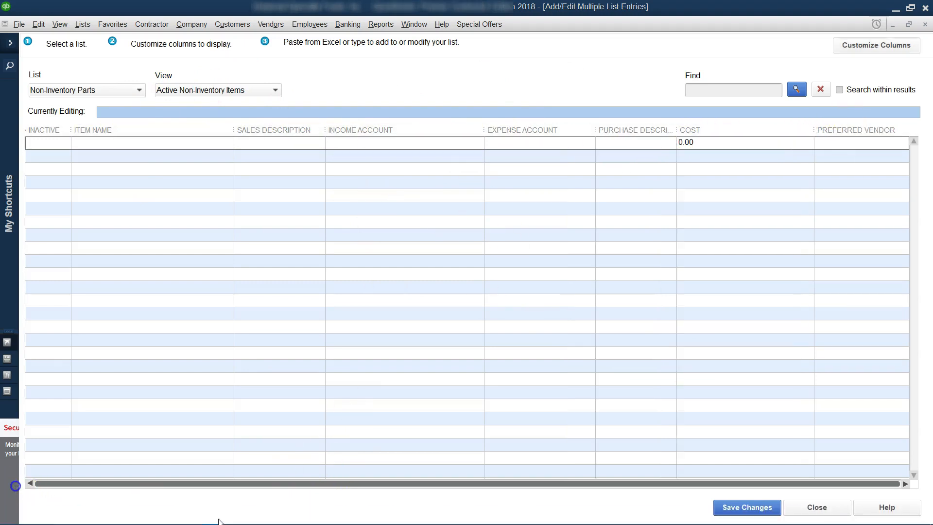
left_click(492, 219)
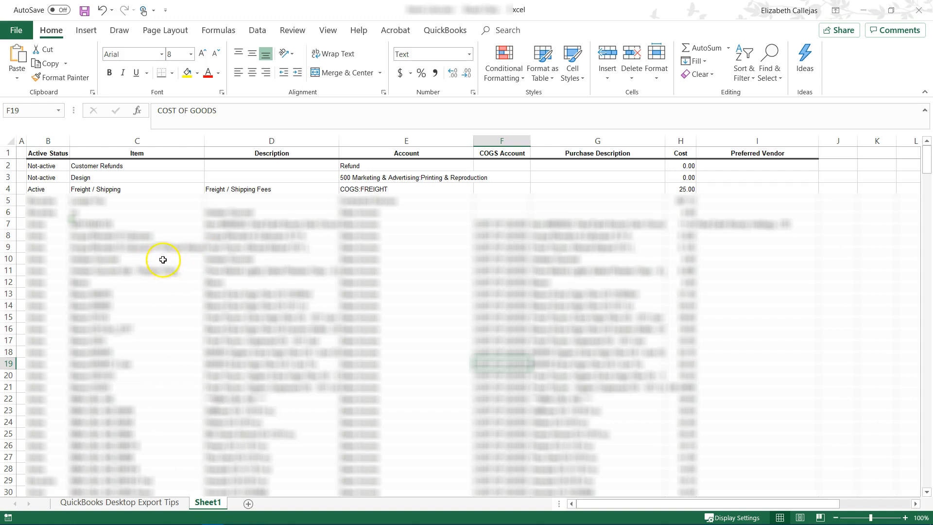
left_click_drag(91, 235, 675, 247)
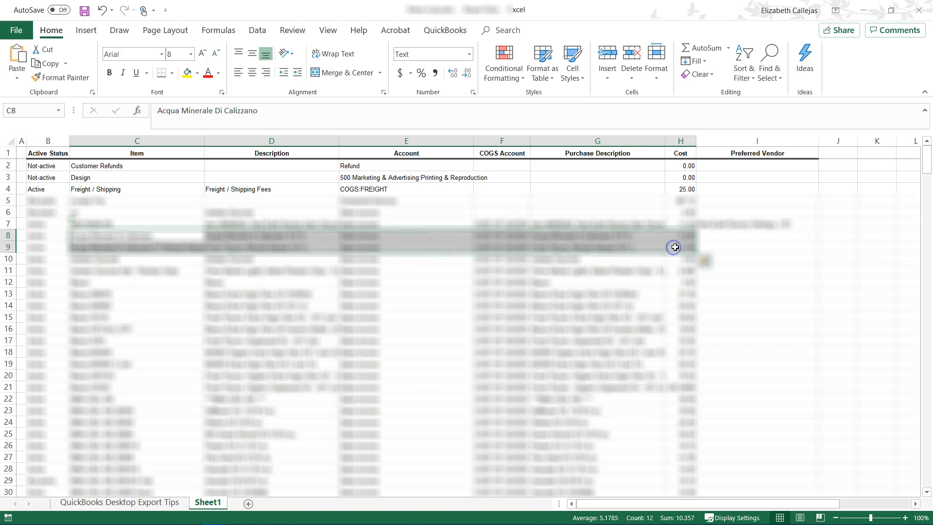
left_click(102, 169)
left_click_drag(100, 166, 678, 227)
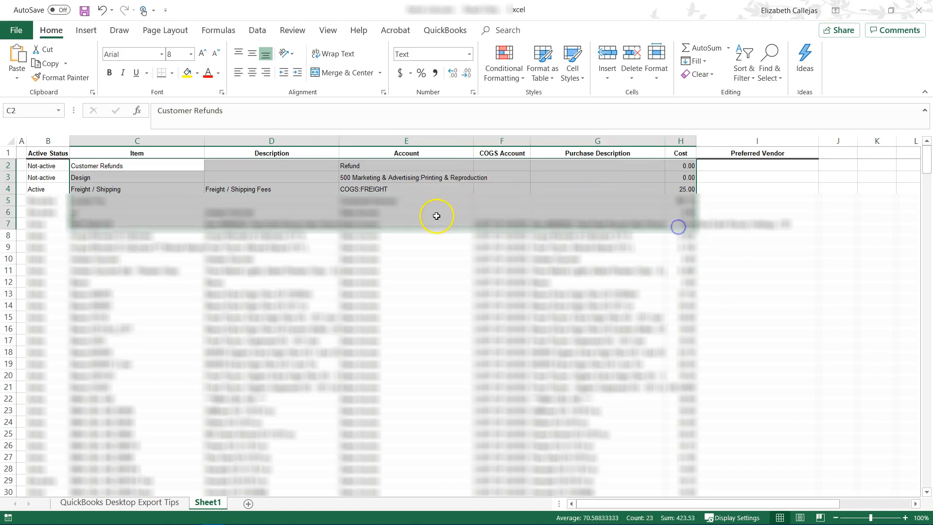
right_click(506, 209)
left_click(548, 241)
left_click(760, 191)
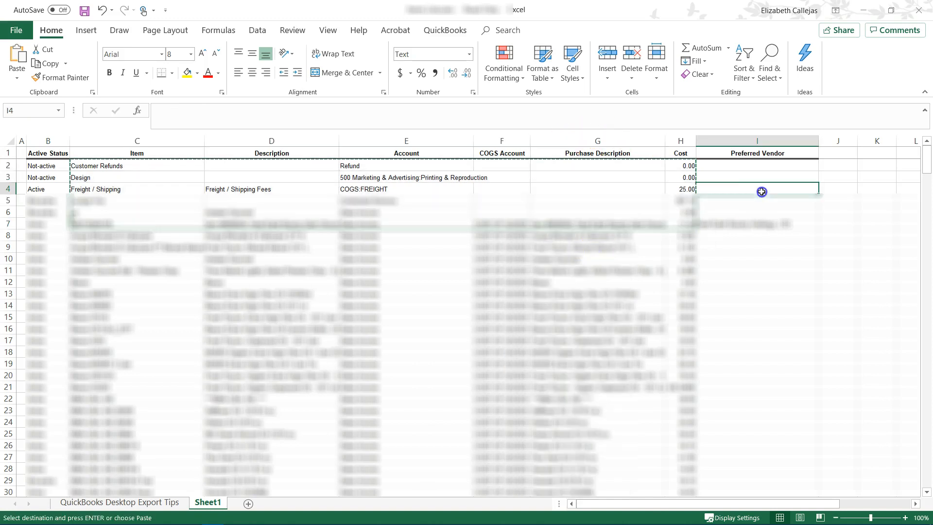
key("Escape")
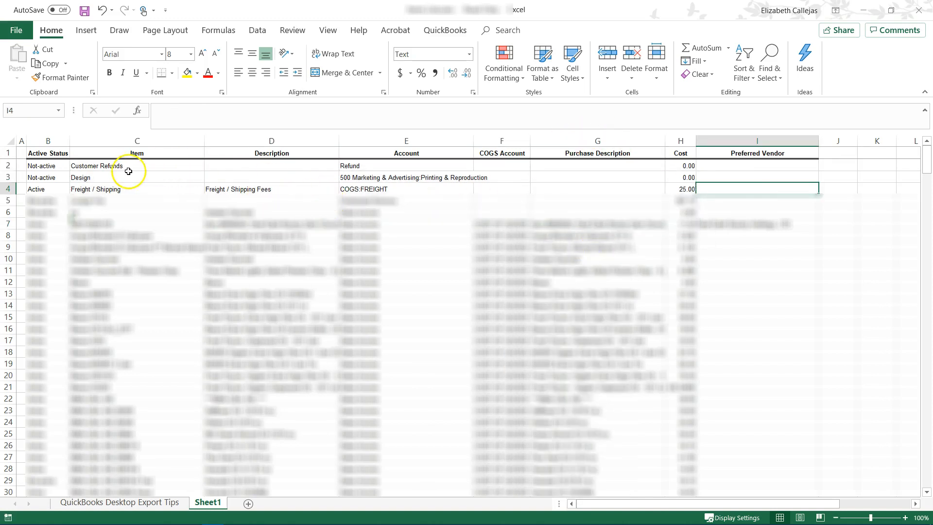
Step: Copy item rows 2 to 7, from Item through Preferred Vendor, and paste them into QuickBooks starting at the first Item Name cell
left_click_drag(128, 167, 726, 225)
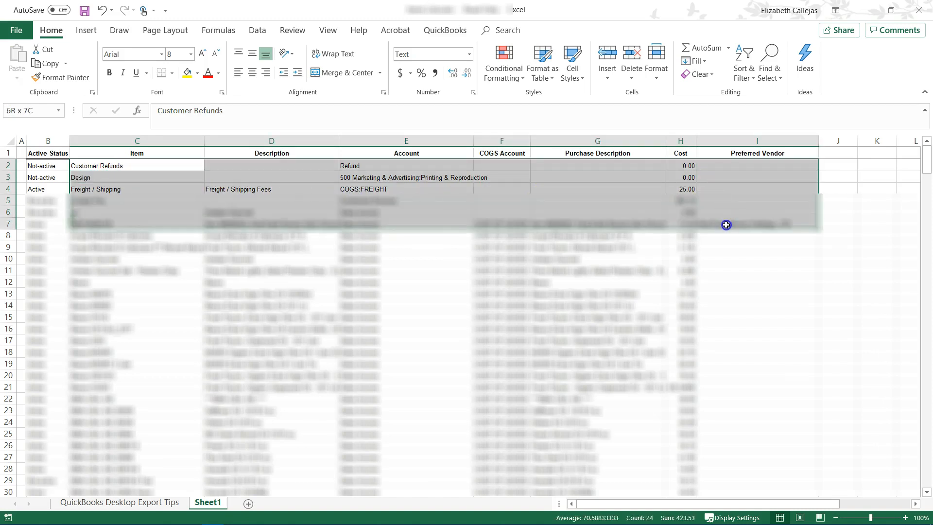
right_click(603, 194)
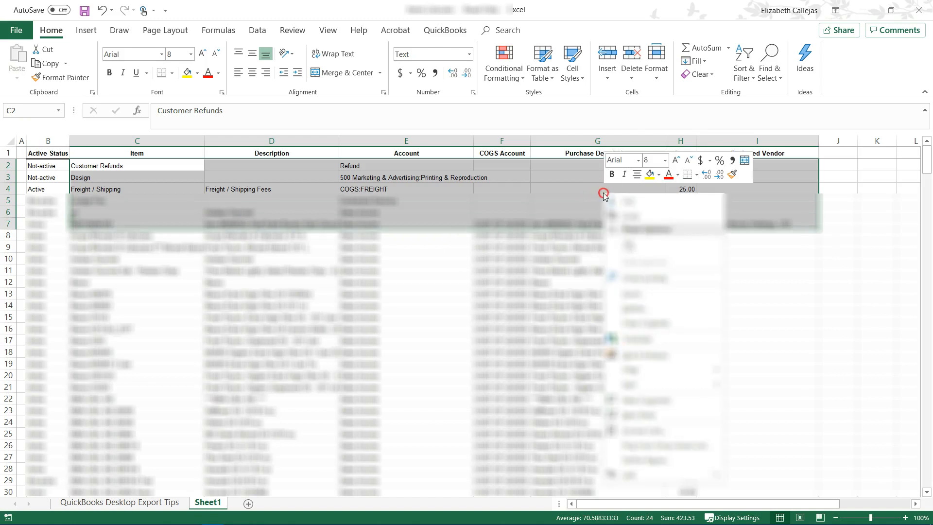
left_click(645, 220)
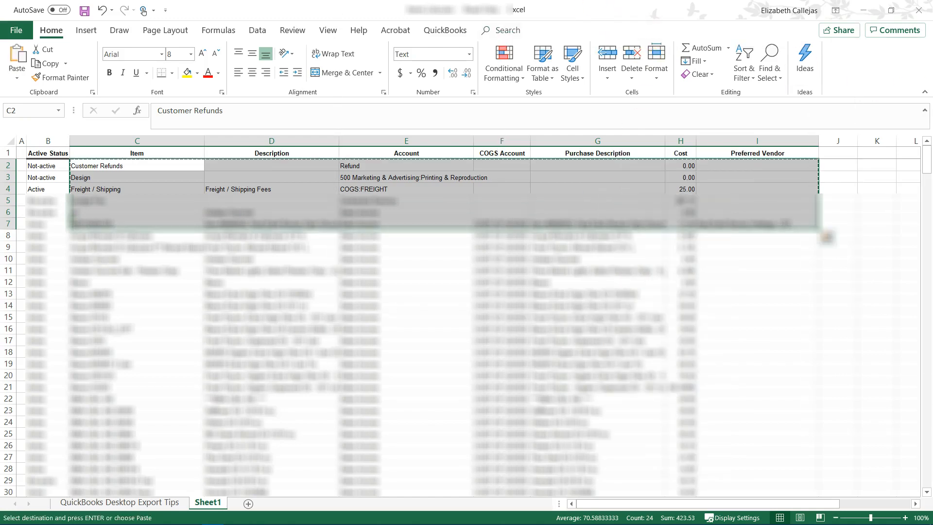
key("alt+Tab")
left_click(154, 147)
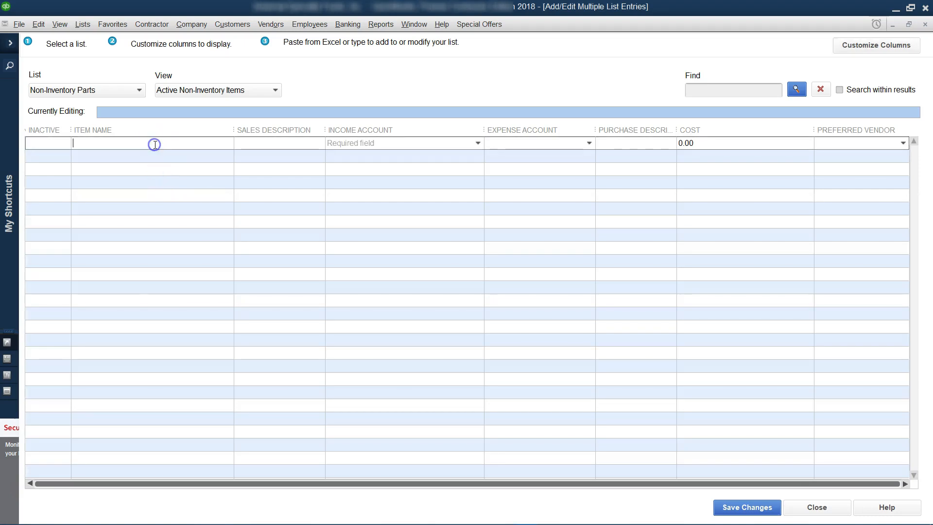
right_click(154, 144)
left_click(177, 177)
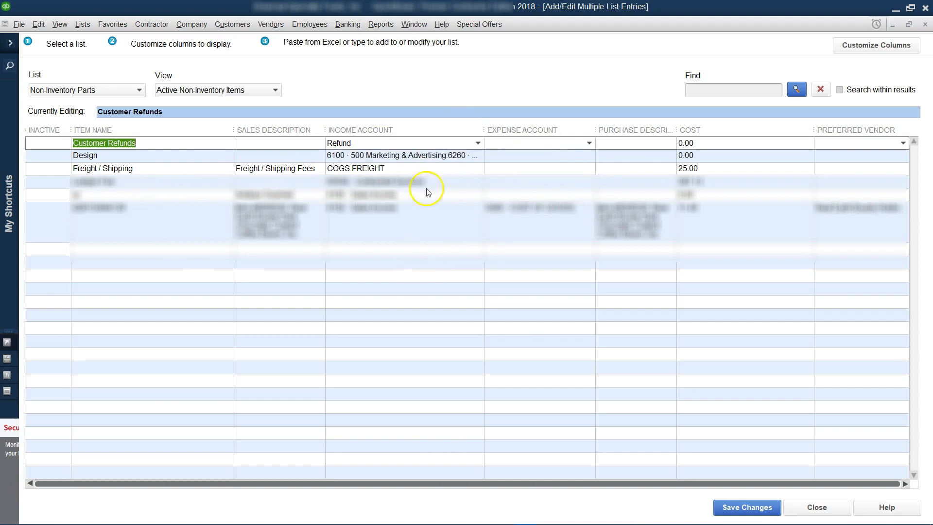
Step: Mark the Customer Refunds, Design, Lumper Fee and xz items as inactive and save the pasted entries
left_click(396, 234)
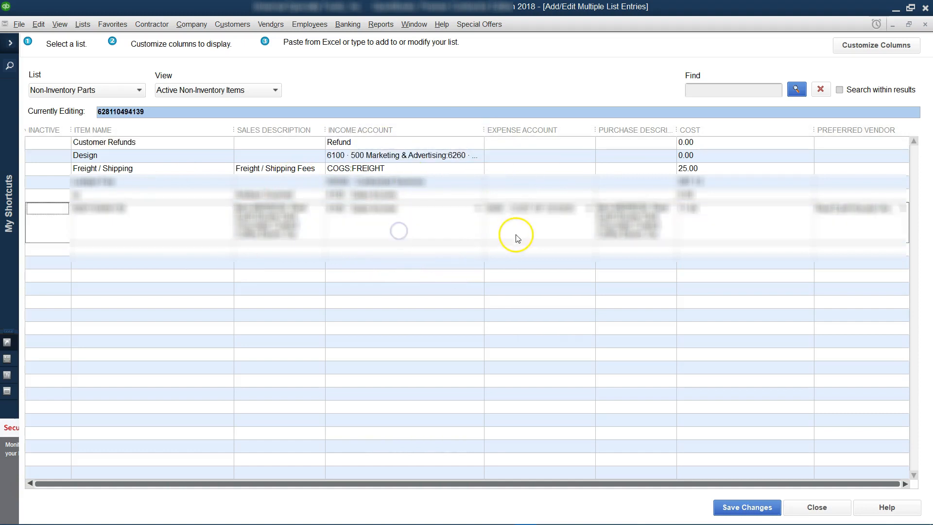
left_click(45, 214)
left_click(52, 215)
left_click(49, 142)
left_click(49, 156)
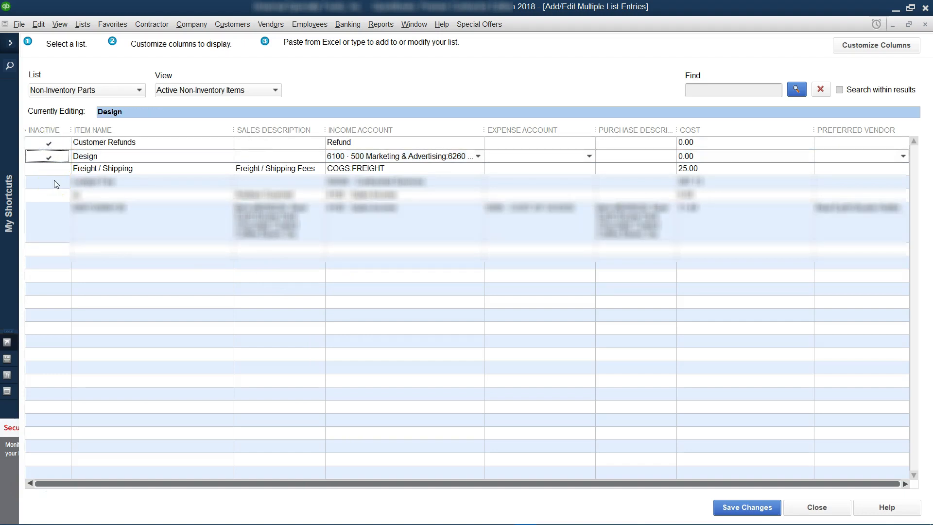
left_click(47, 183)
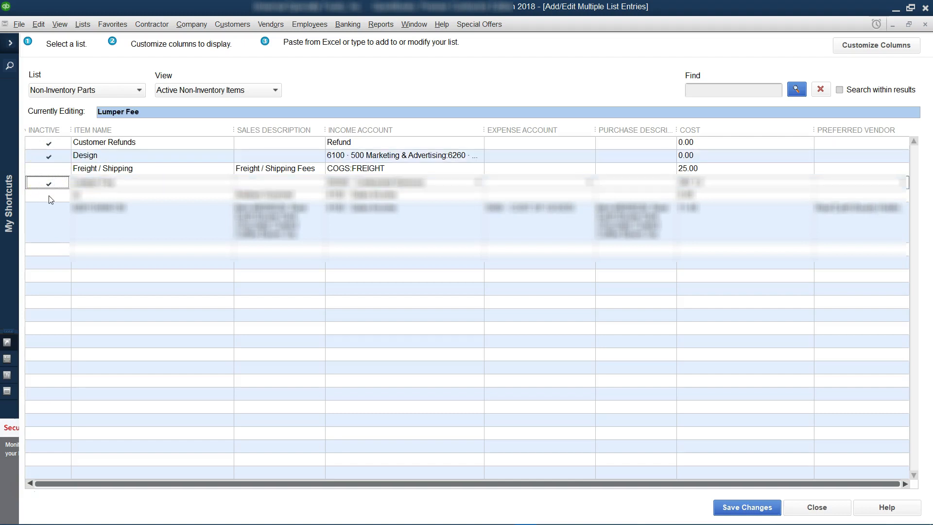
left_click(48, 196)
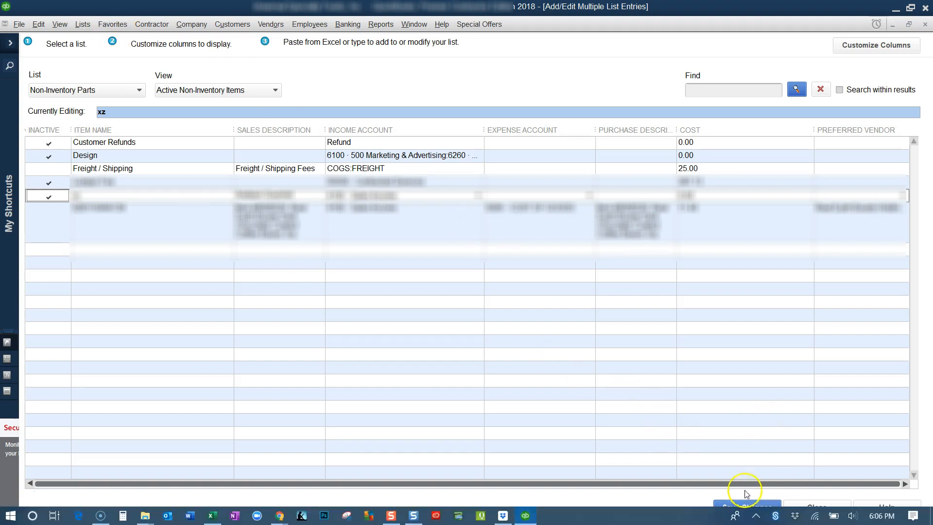
left_click(748, 509)
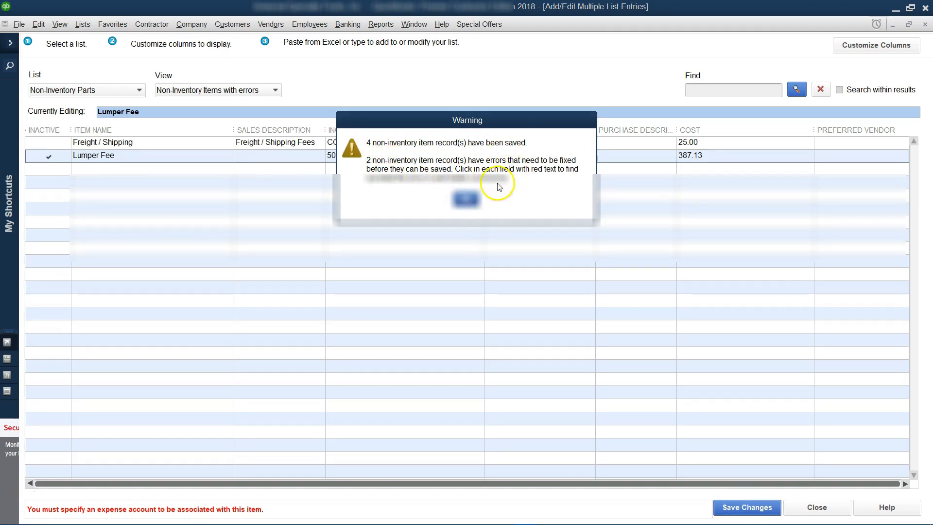
left_click(468, 200)
Step: Reselect COGS:FREIGHT as the Freight / Shipping income account, check Lumper Fee's income account and try to save both items
left_click(380, 143)
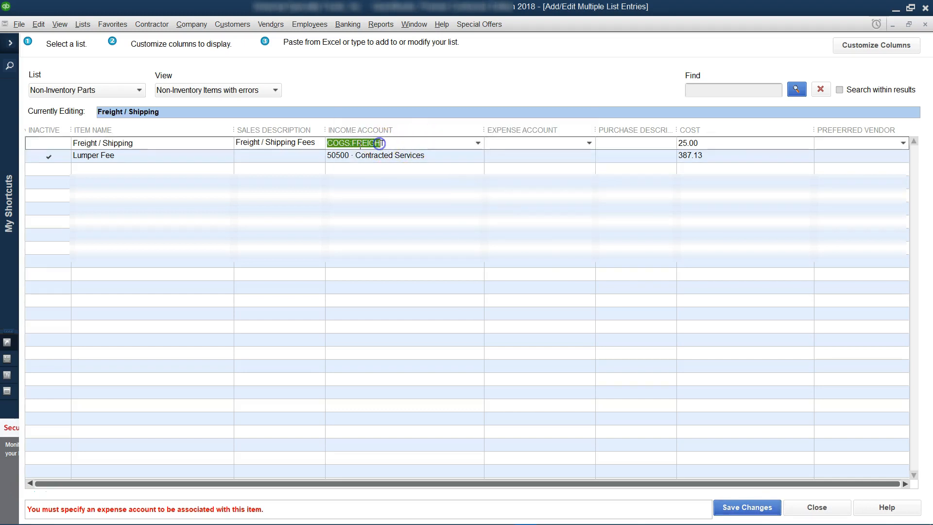
left_click(479, 143)
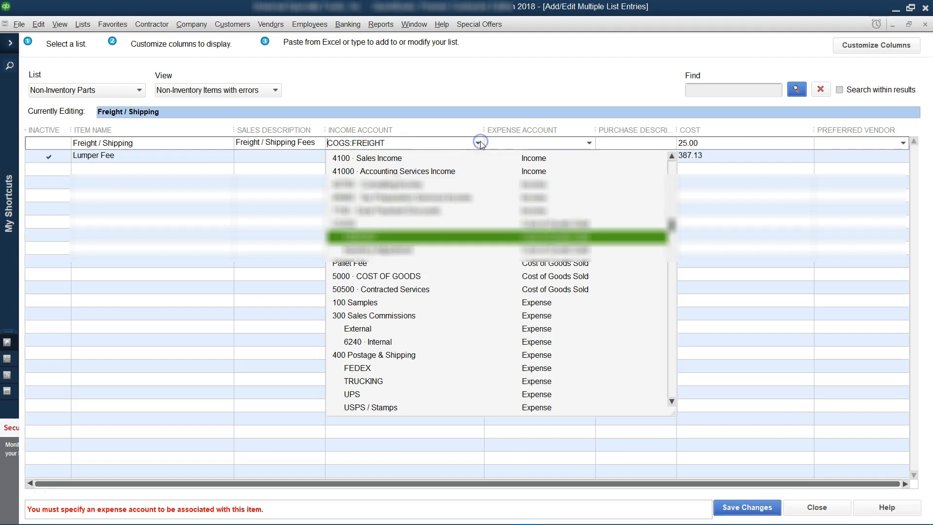
left_click(379, 237)
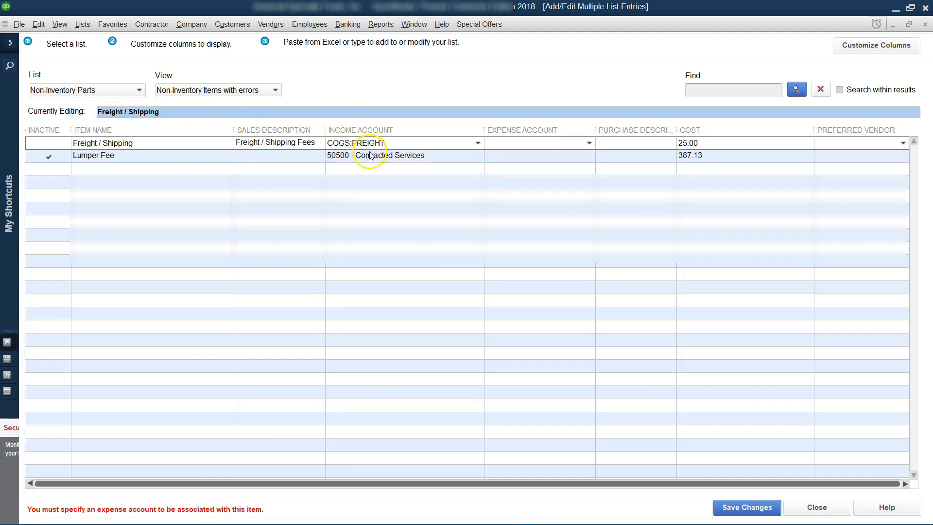
left_click(411, 156)
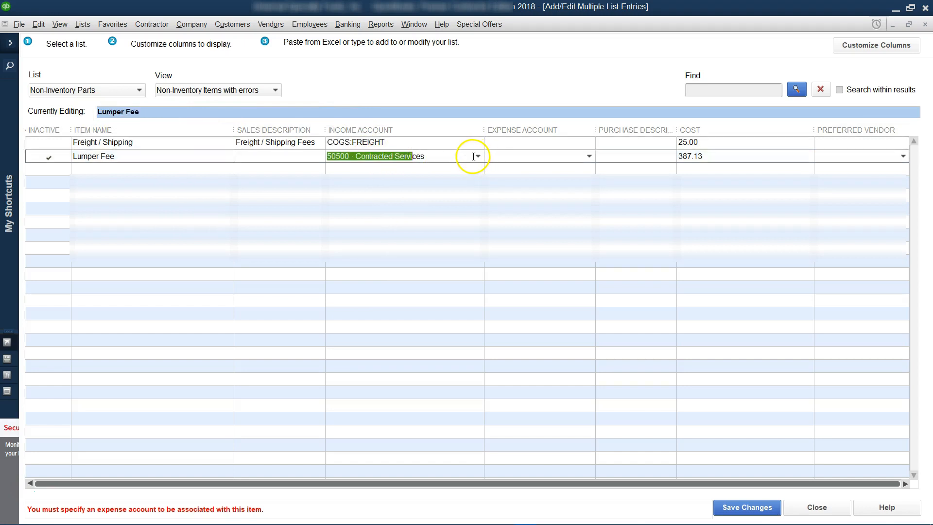
left_click(481, 158)
left_click(480, 155)
left_click(480, 155)
left_click(595, 71)
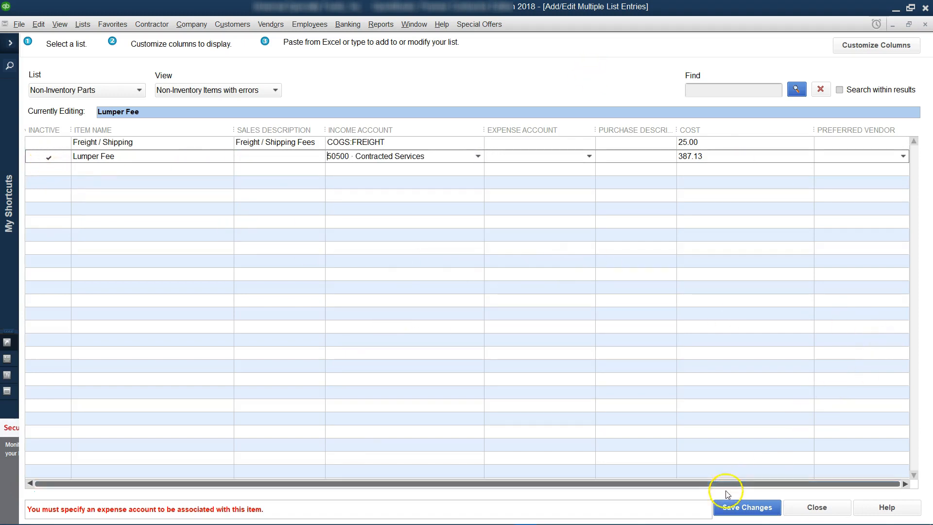
left_click(763, 508)
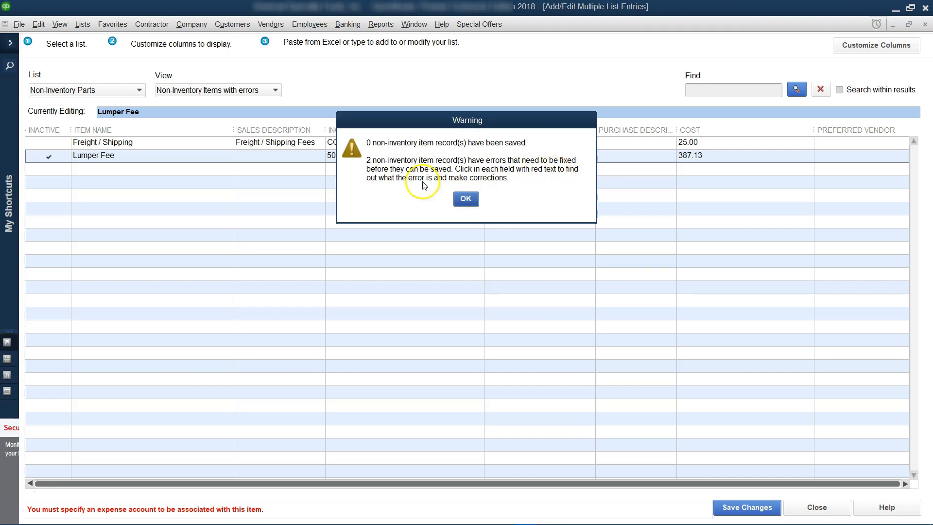
left_click(468, 201)
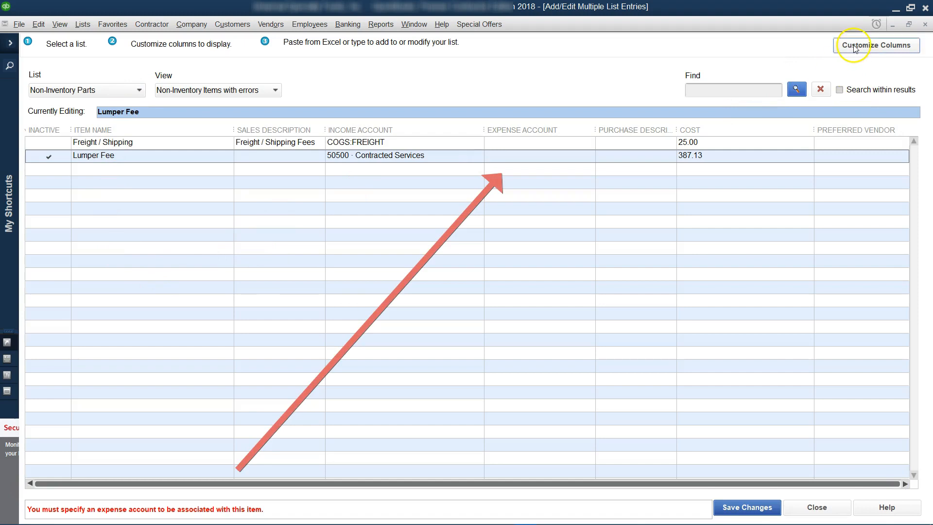
Step: Clear Lumper Fee's inactive mark and close the multiple list entries without saving the remaining items
left_click(256, 210)
left_click(45, 154)
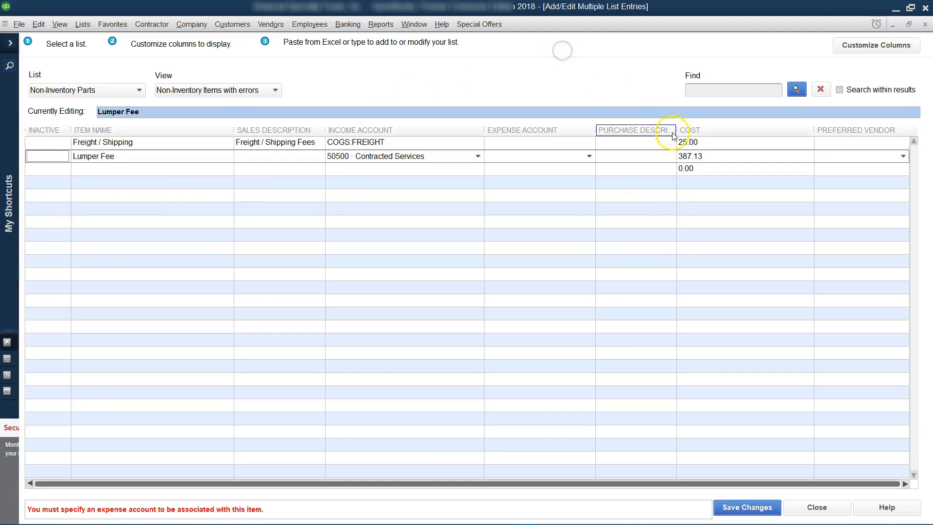
left_click(821, 508)
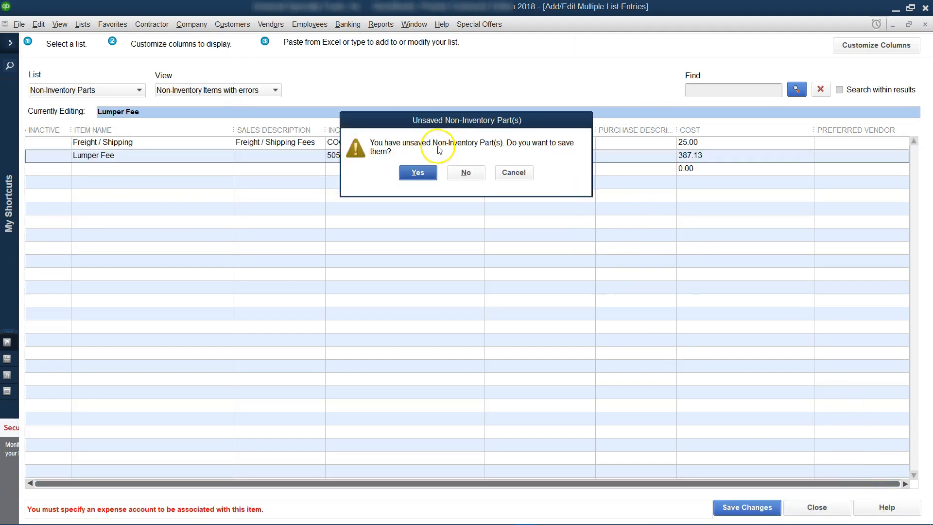
left_click(466, 173)
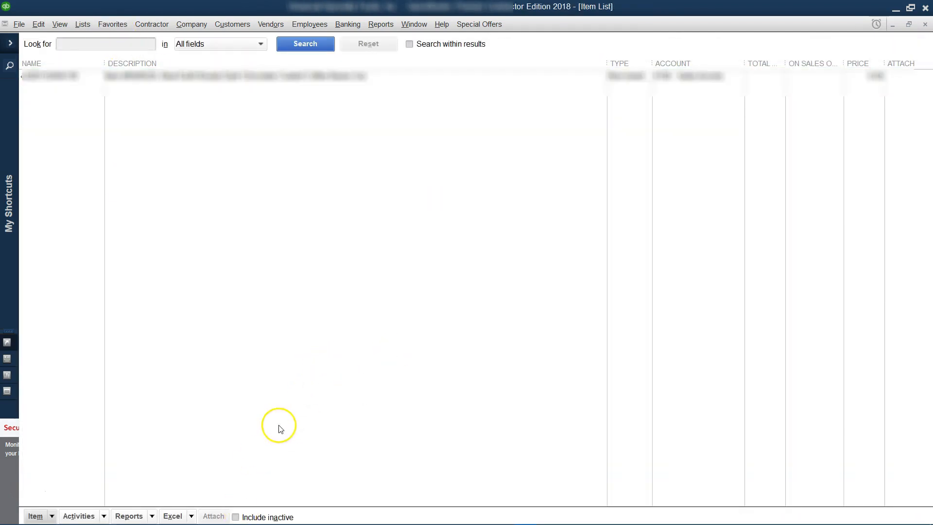
Step: Include inactive items in the Item List and widen the Type column
left_click(236, 516)
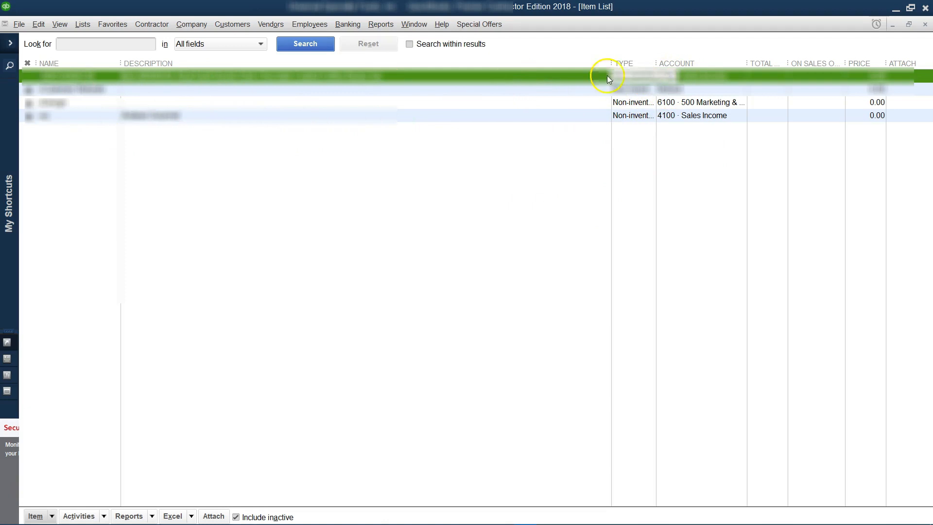
left_click_drag(611, 66, 491, 63)
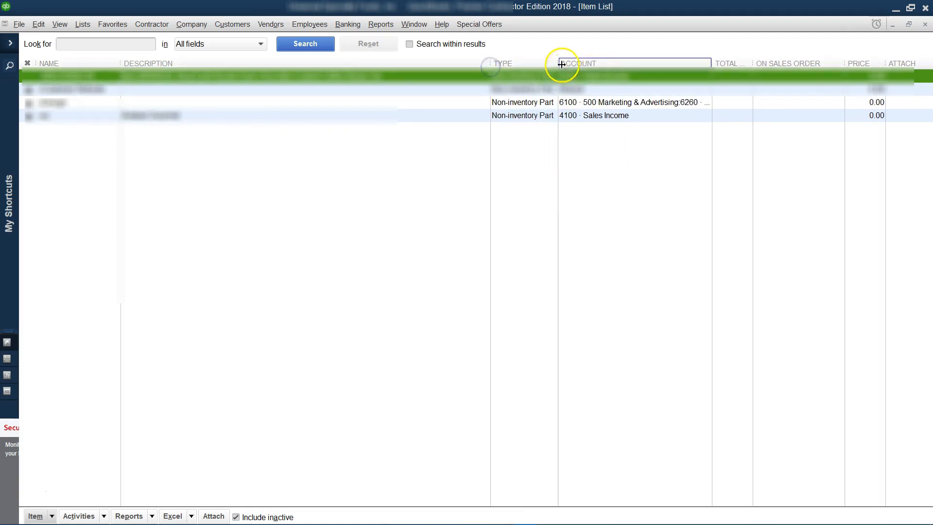
left_click_drag(559, 63, 616, 63)
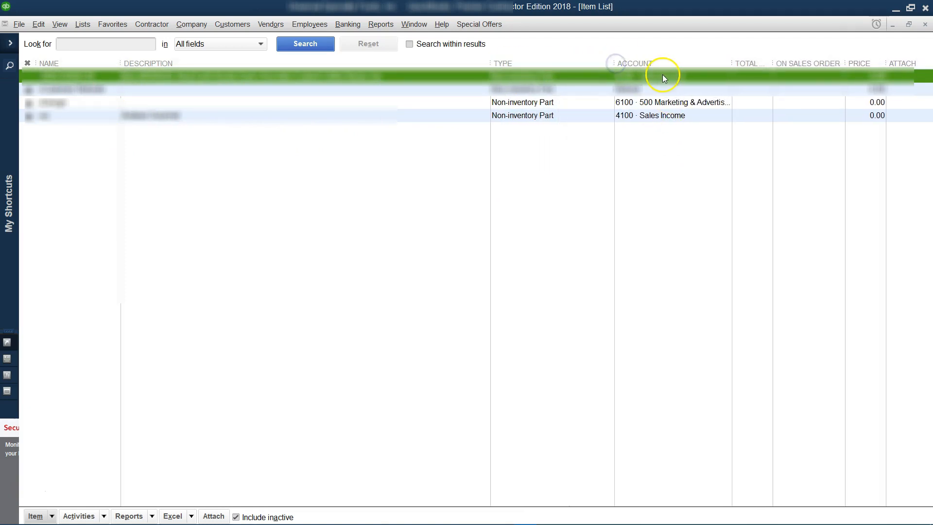
Step: Open the first item in the list, select 5000 · COST OF GOODS as its expense account and save it
double_click(103, 77)
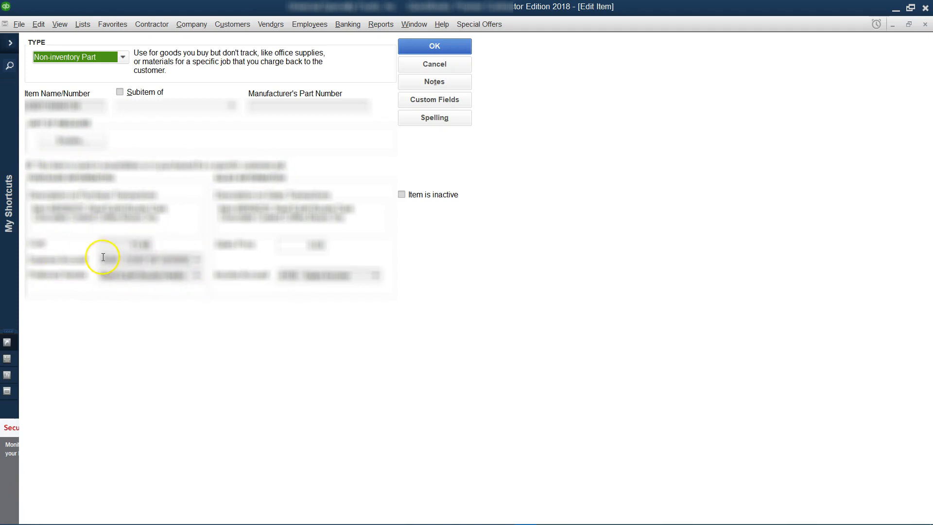
left_click(198, 259)
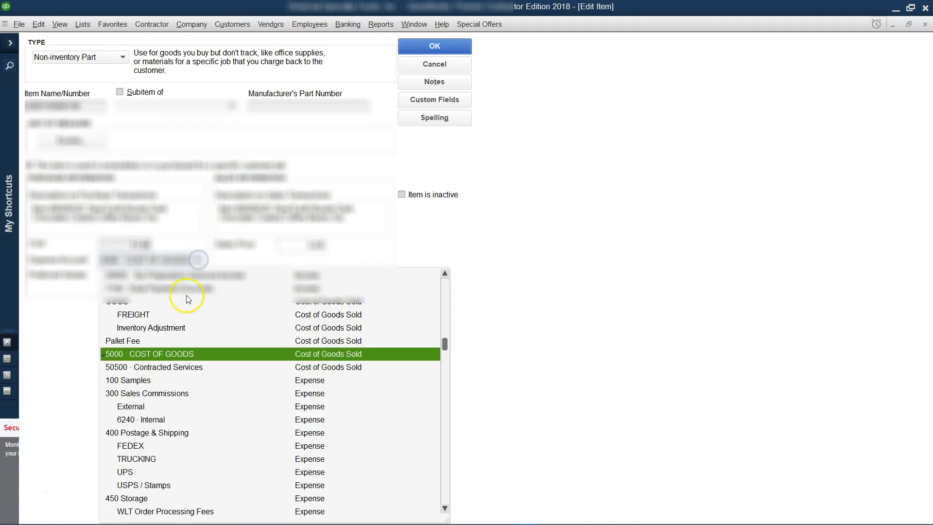
left_click(184, 354)
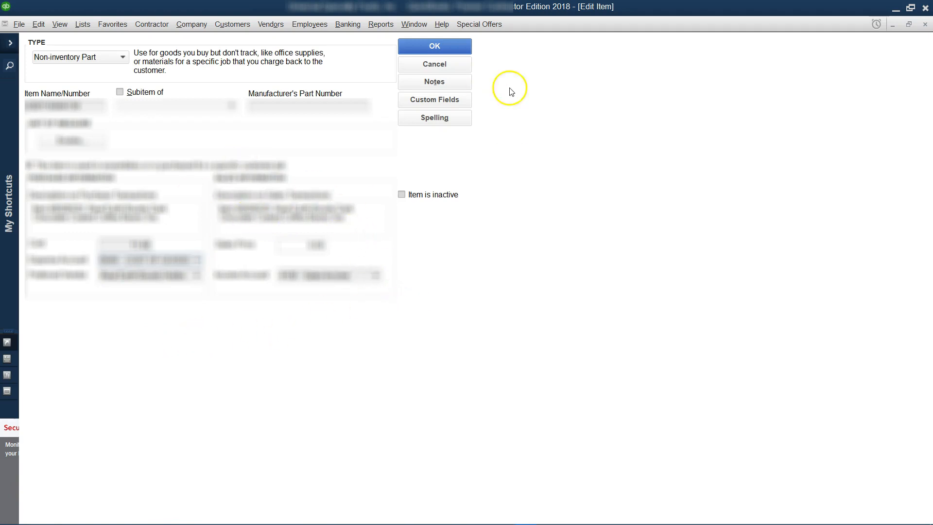
left_click(456, 48)
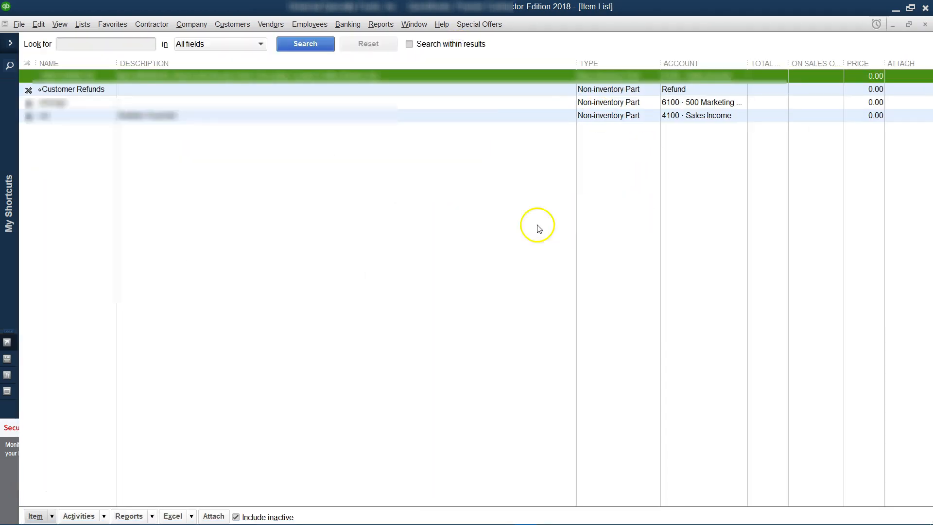